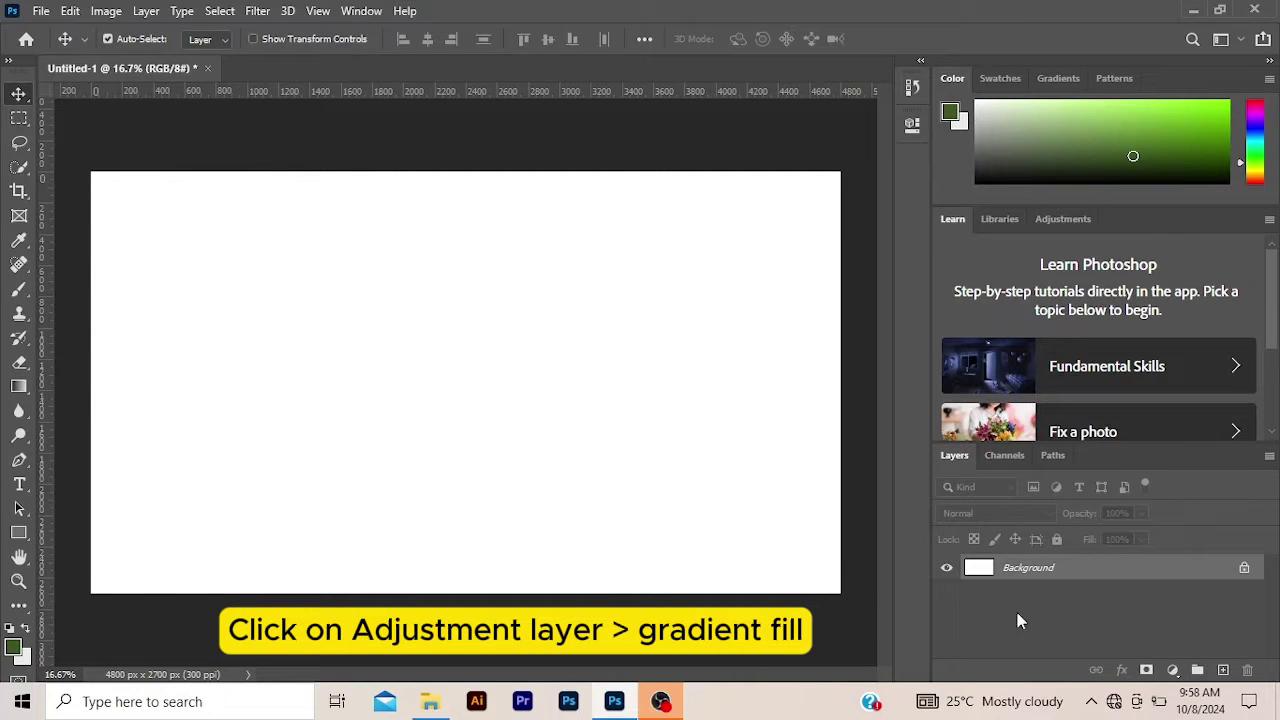
- Add a Gradient Fill layer using the last Pinks gradient preset
click(1173, 670)
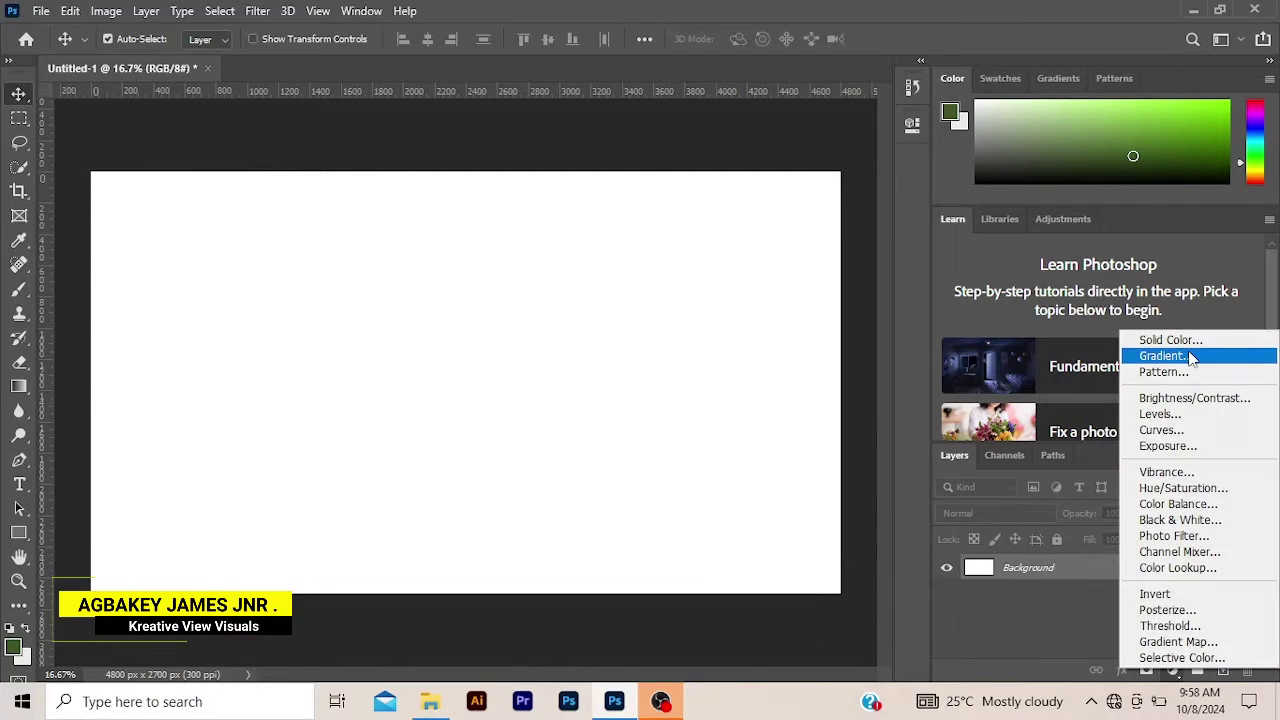
click(1186, 355)
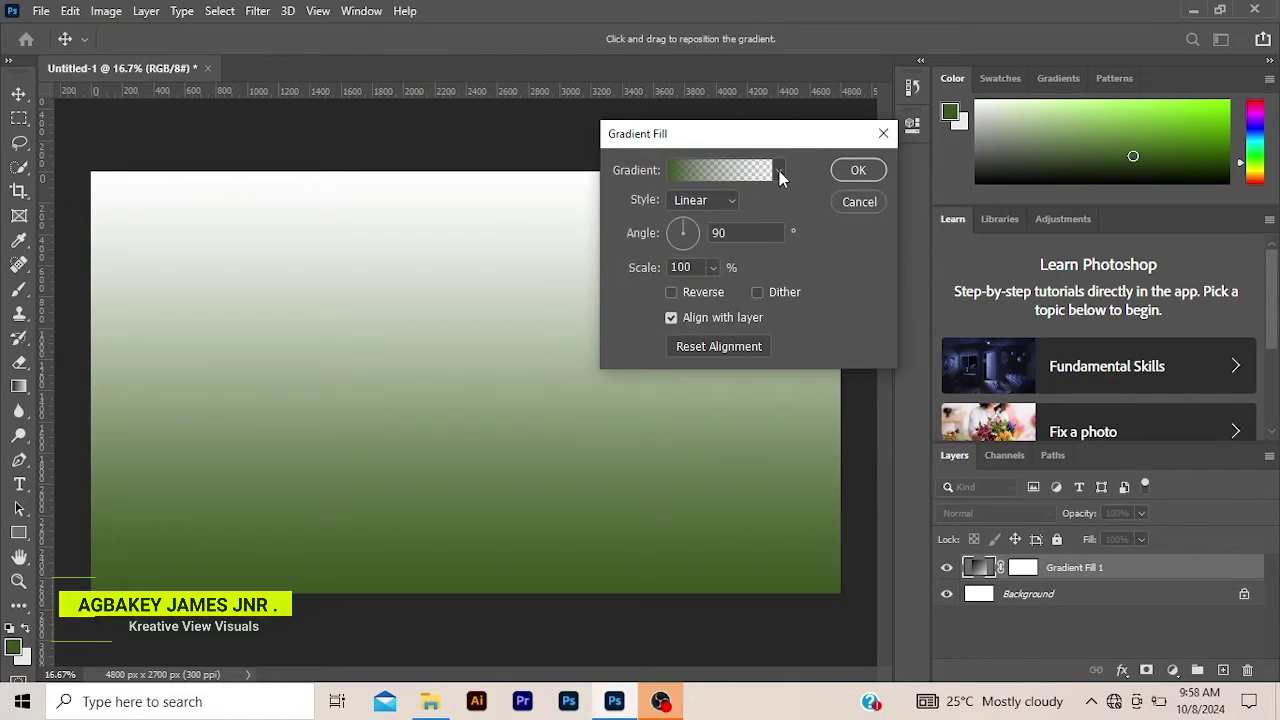
click(779, 171)
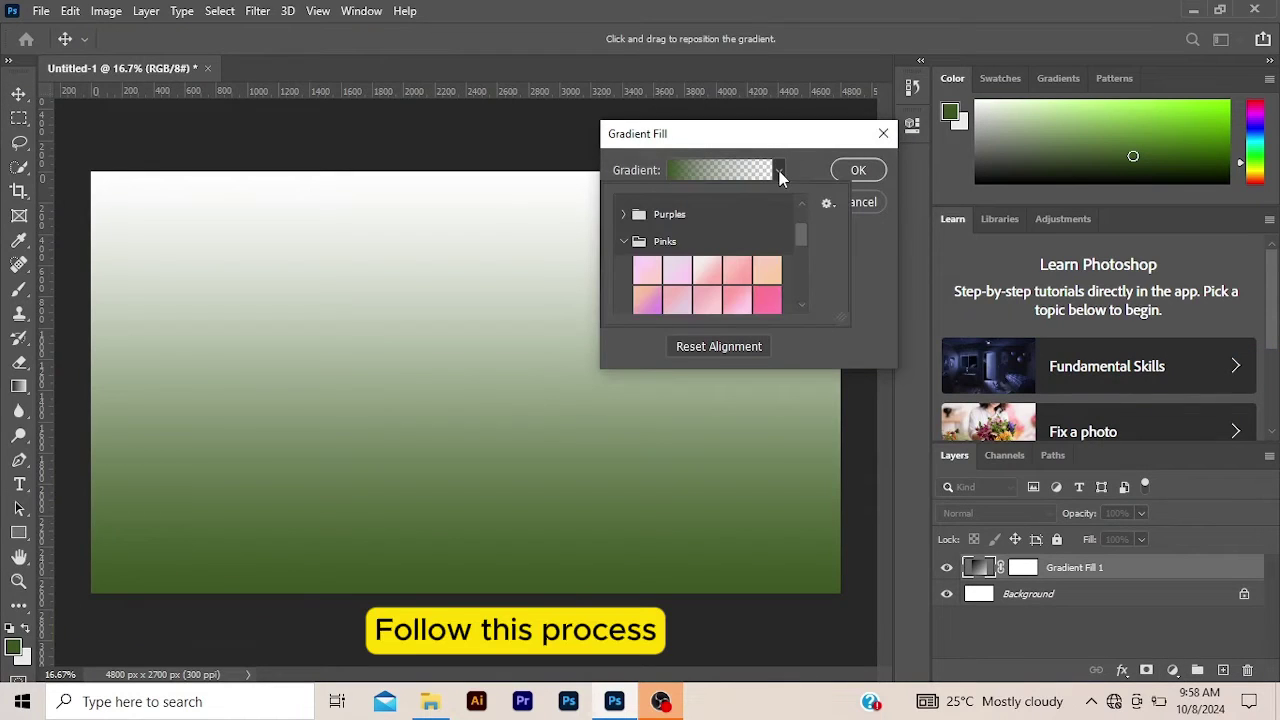
click(623, 243)
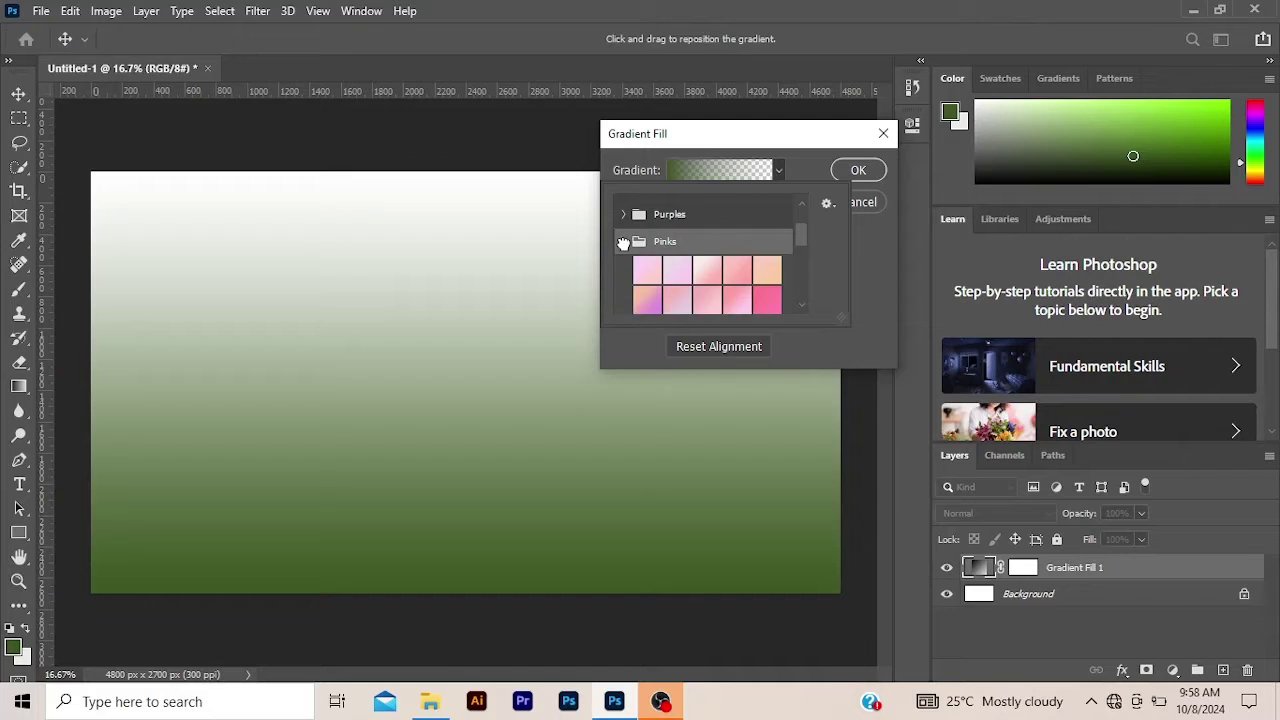
click(770, 297)
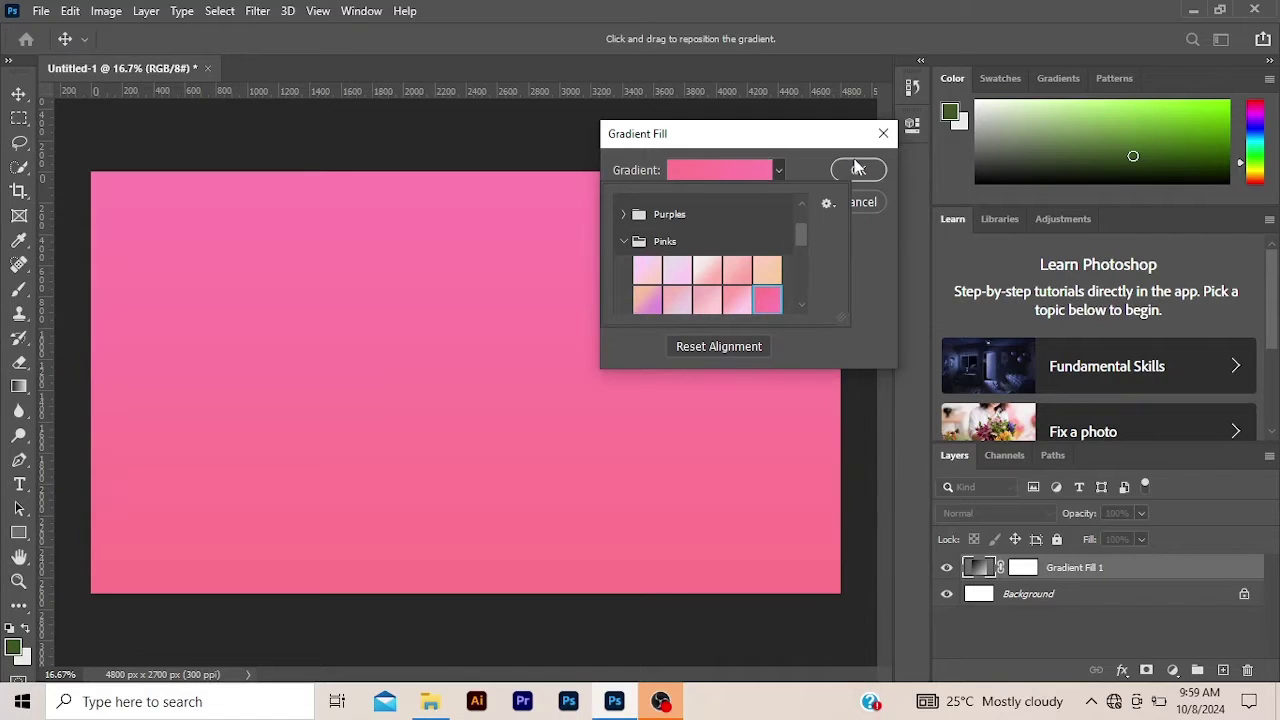
click(868, 245)
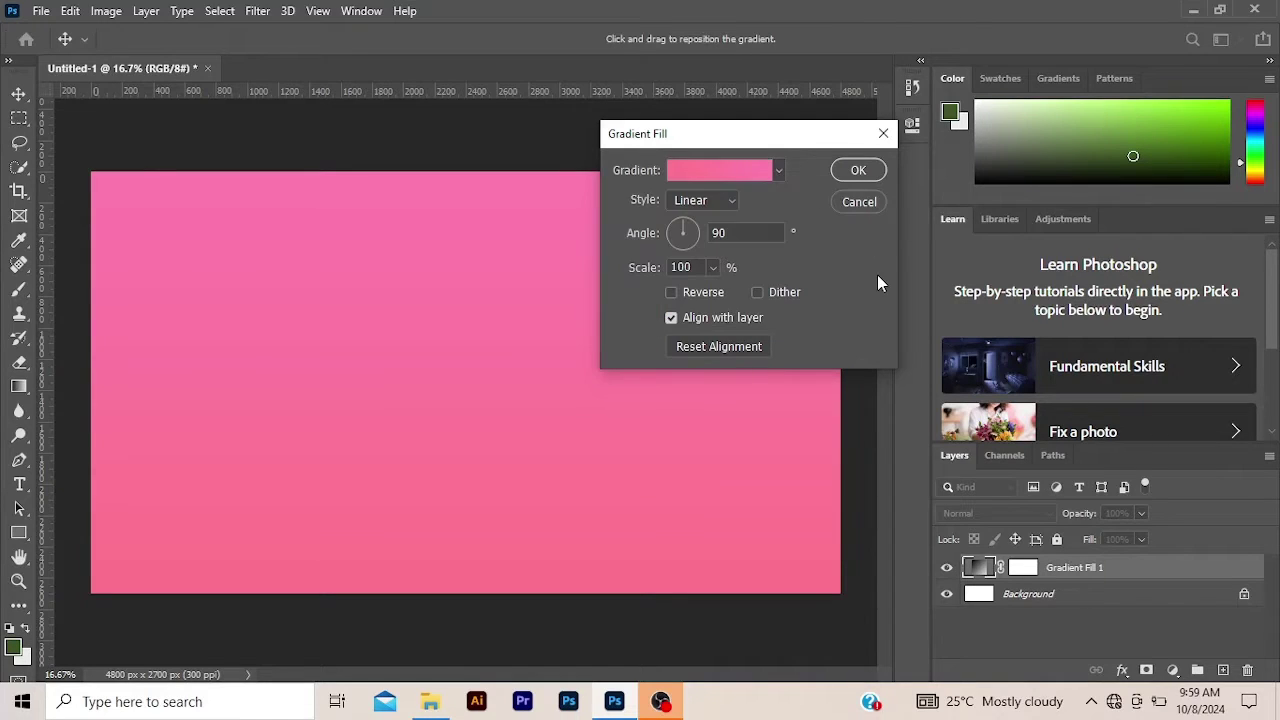
- Make the gradient radial and reversed, with its scale raised to 199%
click(728, 201)
click(706, 234)
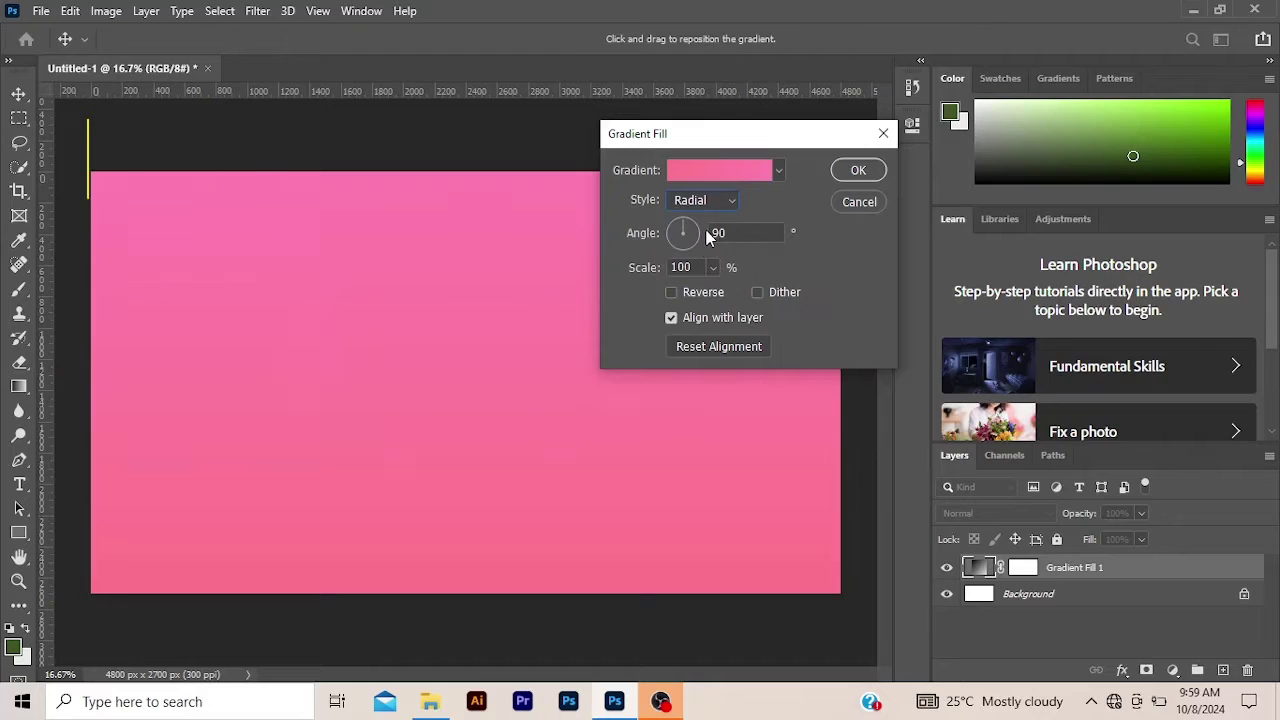
click(672, 294)
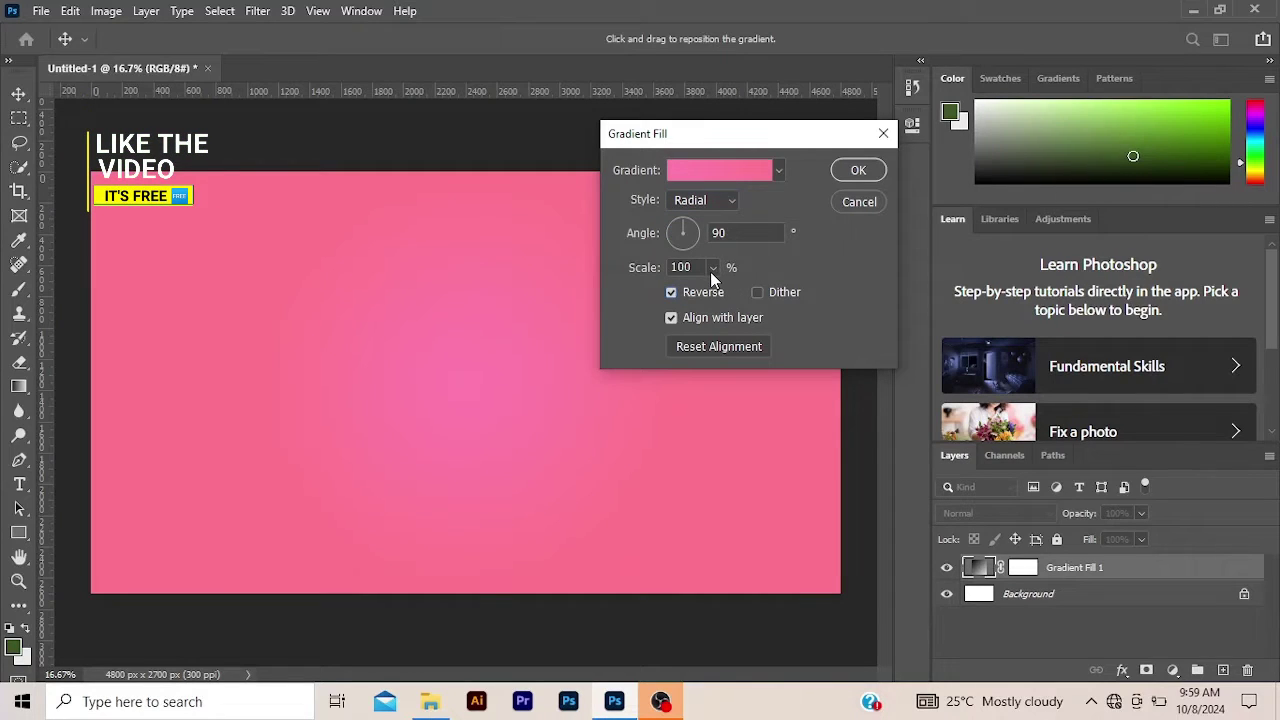
click(712, 268)
drag(710, 292, 722, 294)
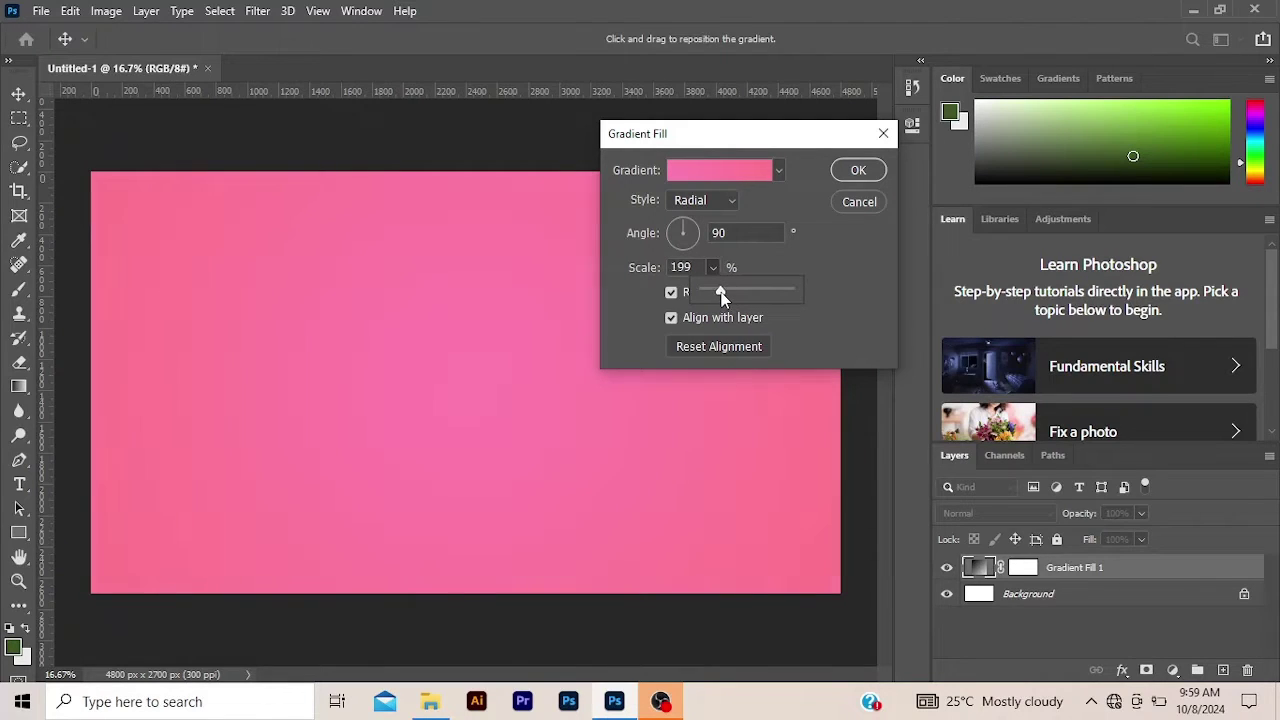
- Confirm the gradient fill and type white 'GRACE' text on the canvas
click(838, 170)
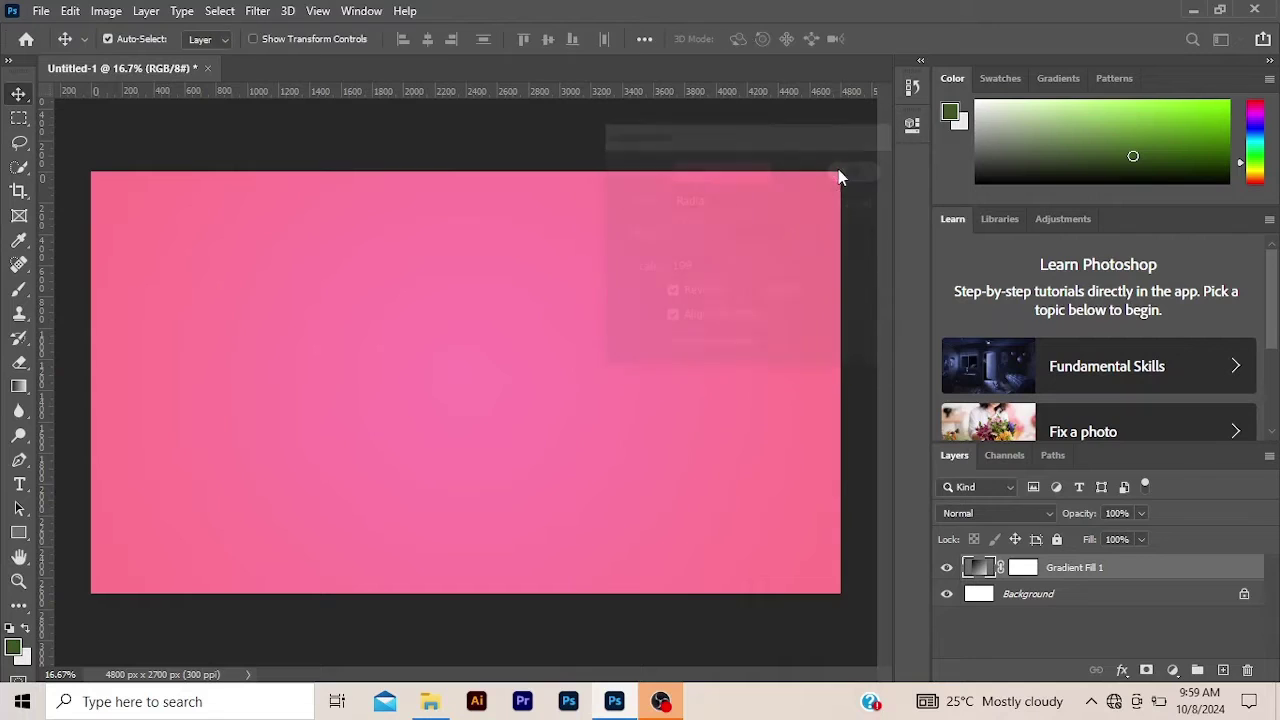
click(136, 144)
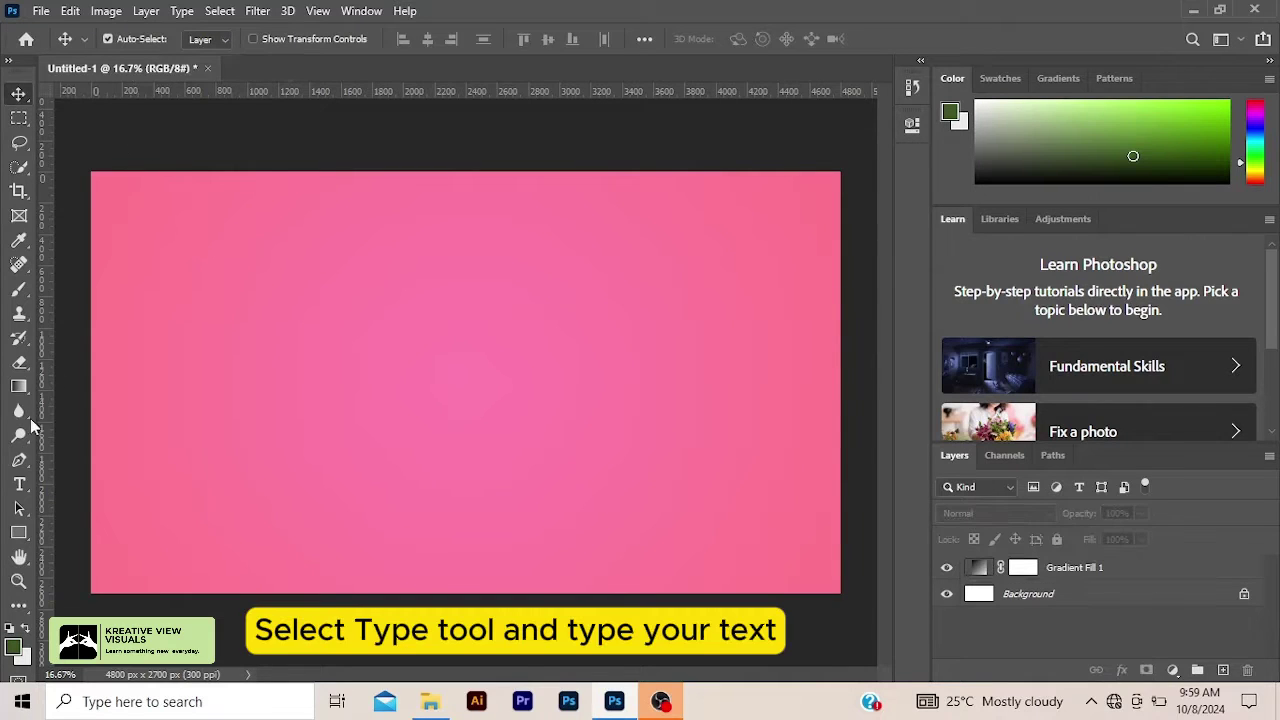
click(20, 484)
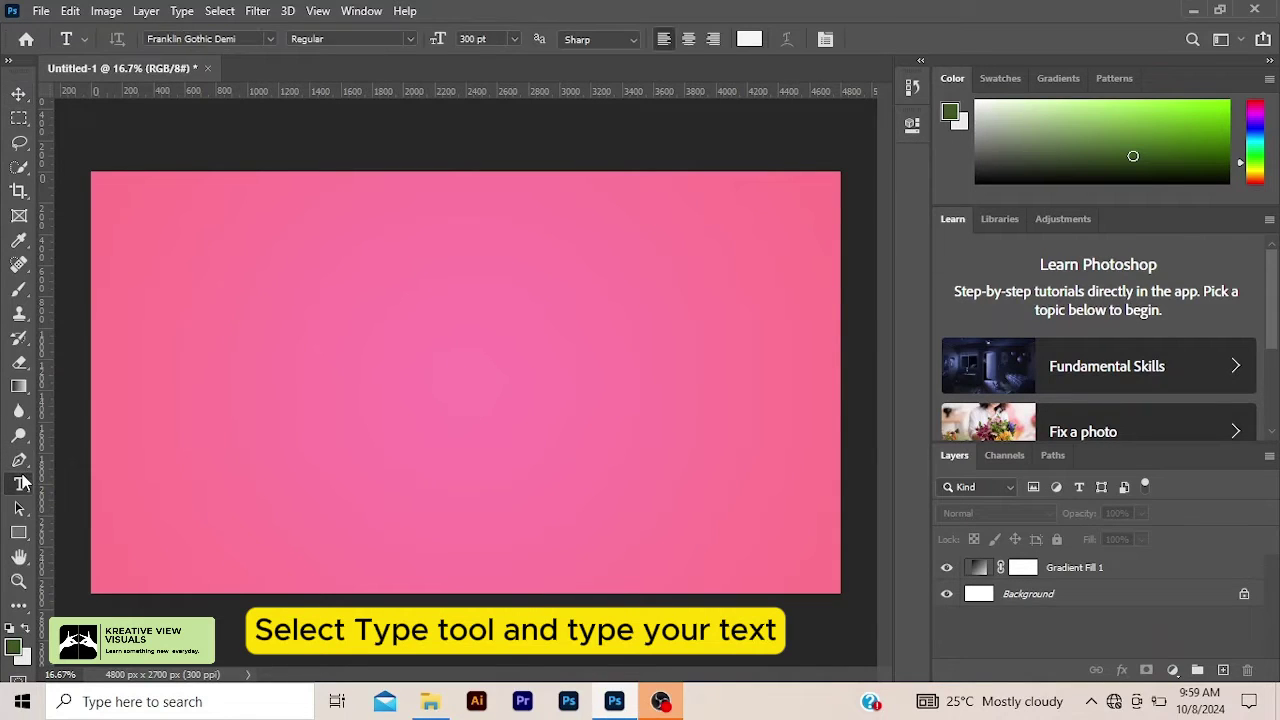
click(199, 366)
text(GAC)
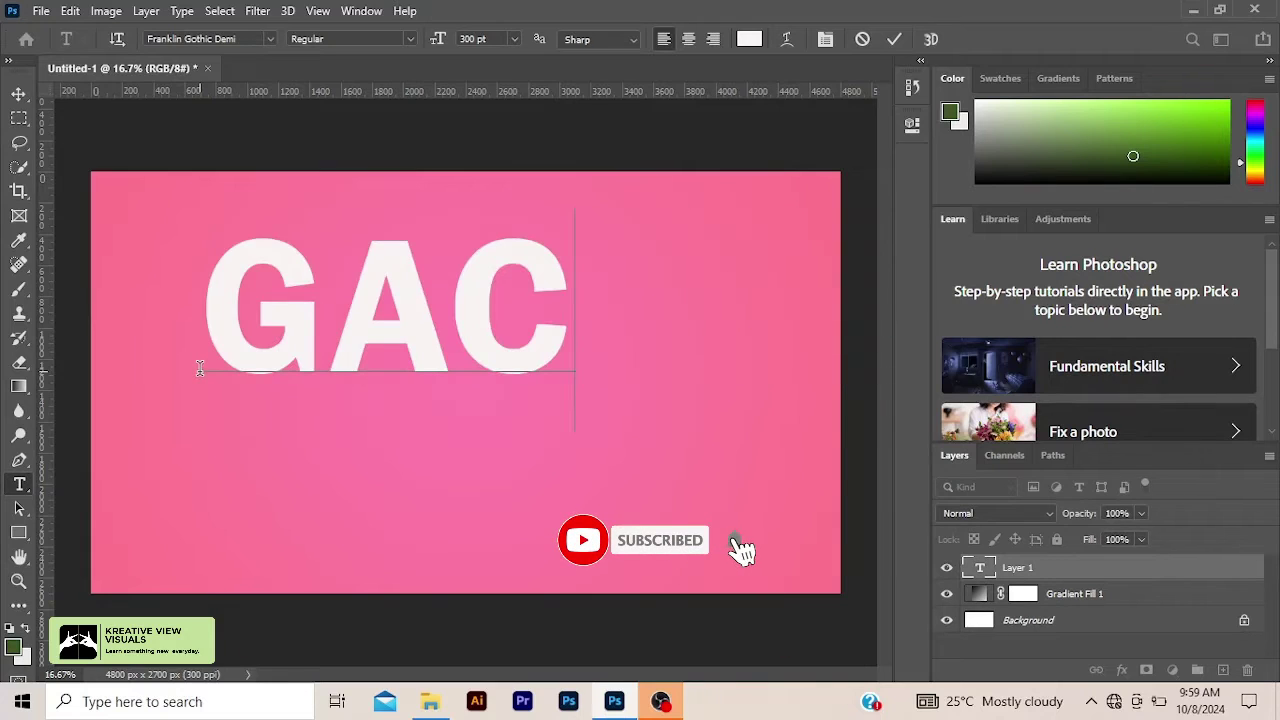
text(E)
key(BackSpace)
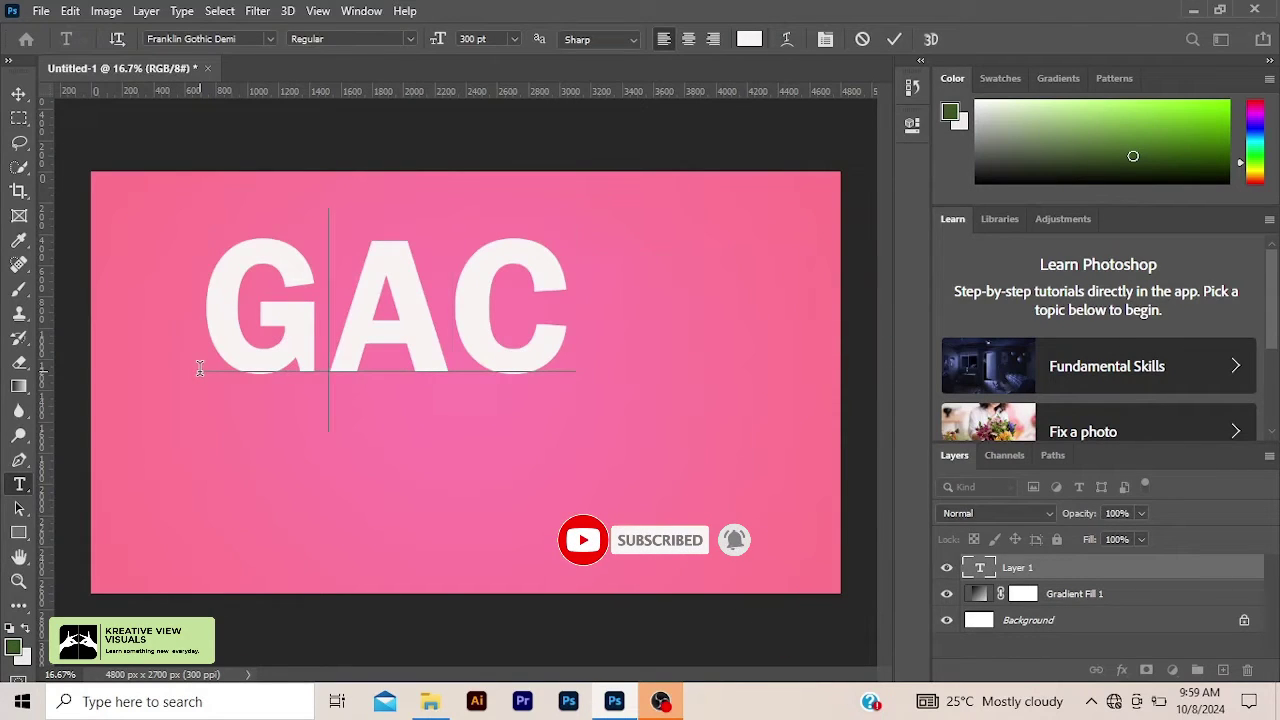
key(BackSpace)
key(BackSpace)
text(RACE)
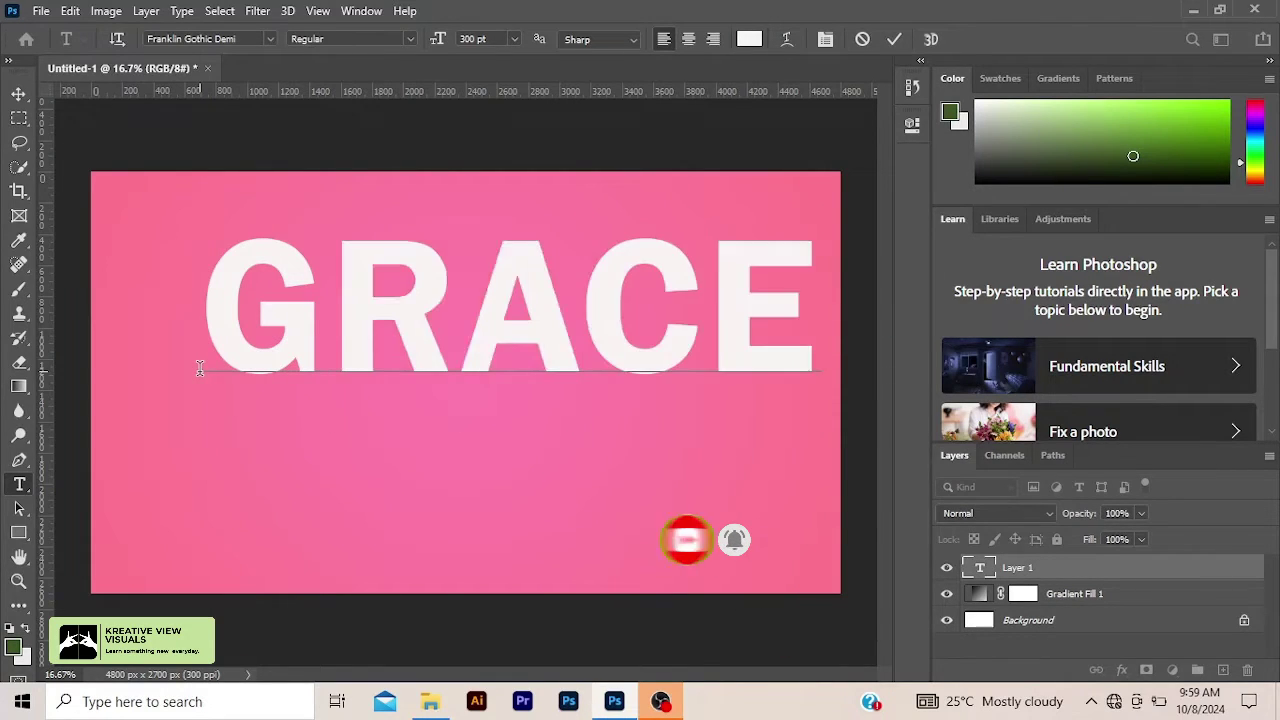
click(894, 39)
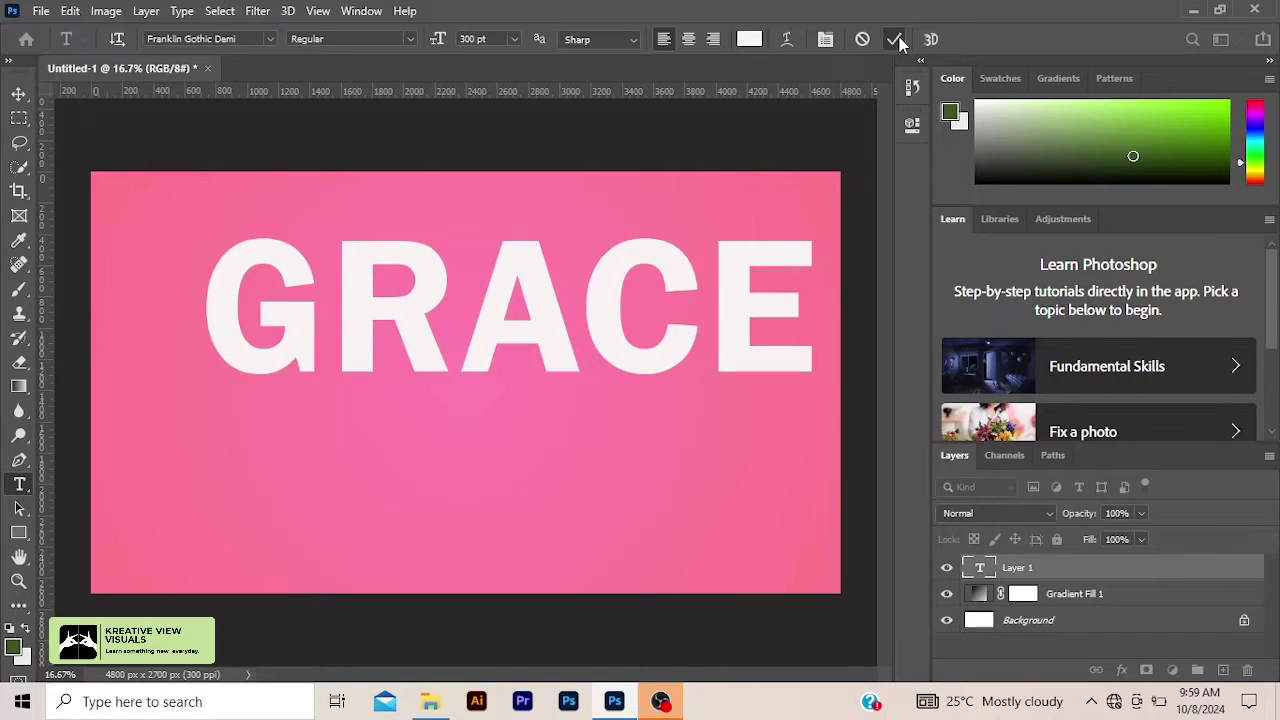
- Centre the GRACE text horizontally and vertically on the canvas, then deselect
click(22, 96)
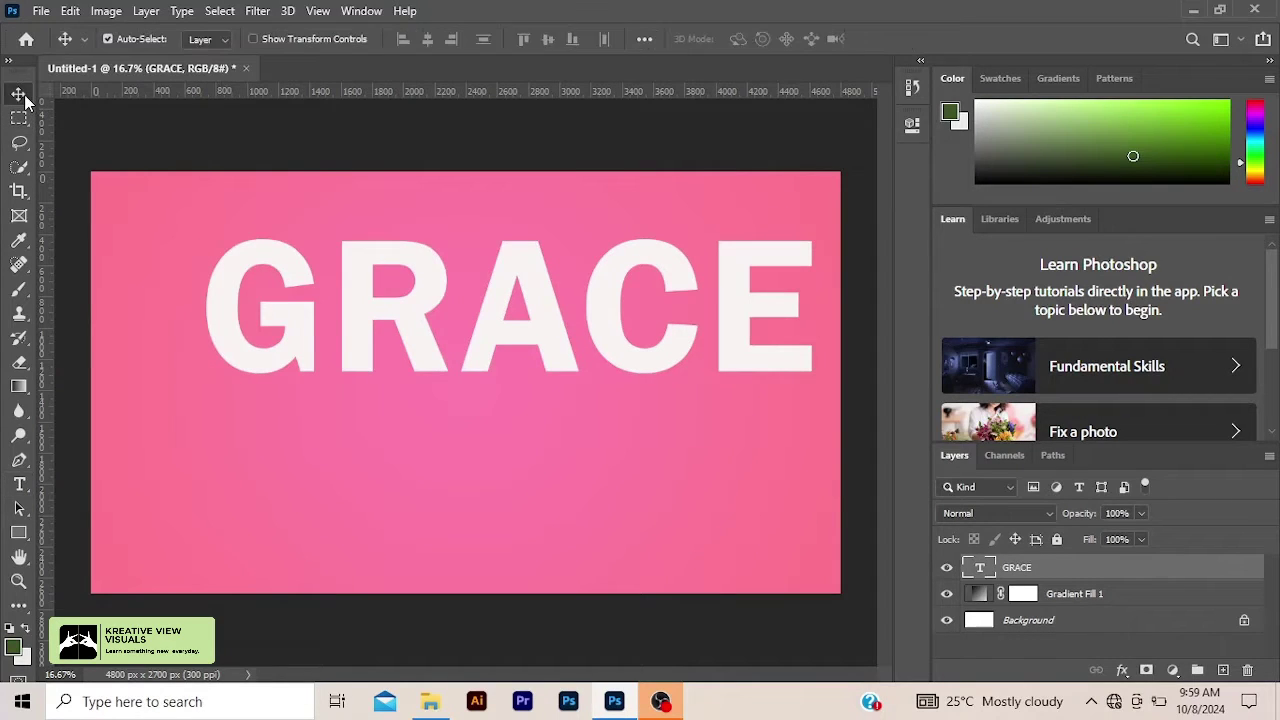
key(ctrl+a)
click(107, 38)
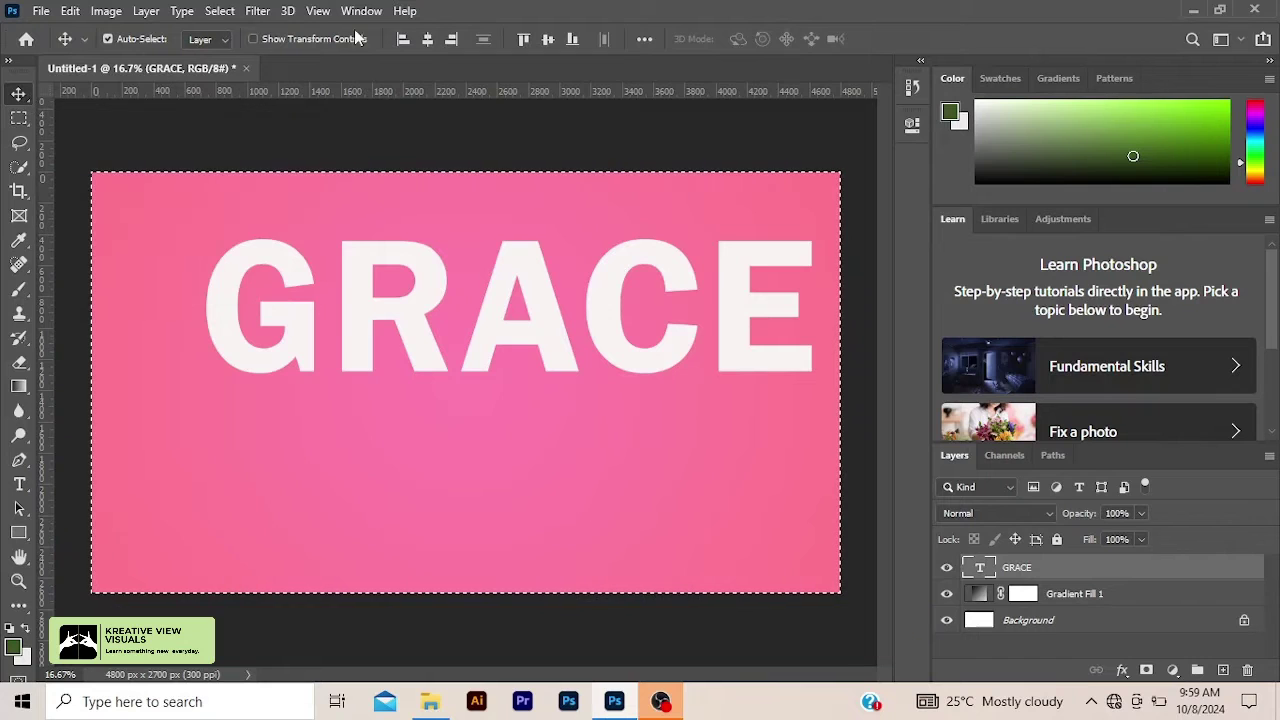
click(427, 39)
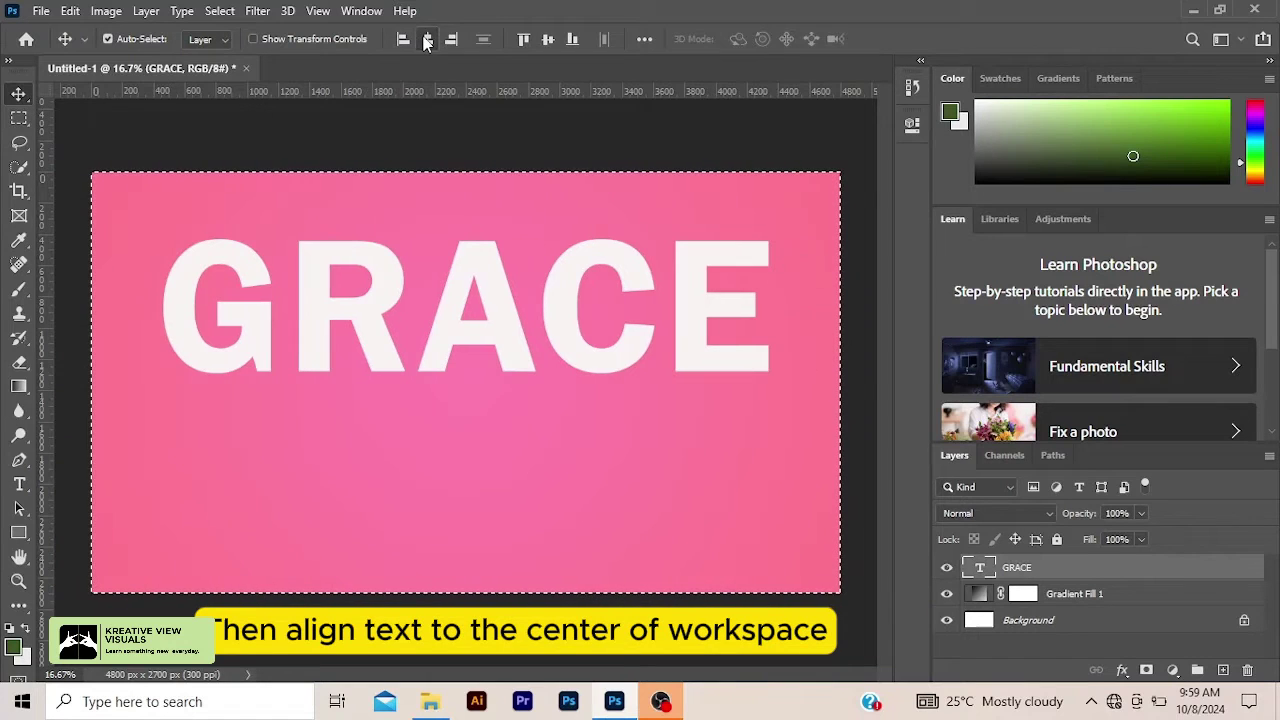
click(548, 39)
click(219, 11)
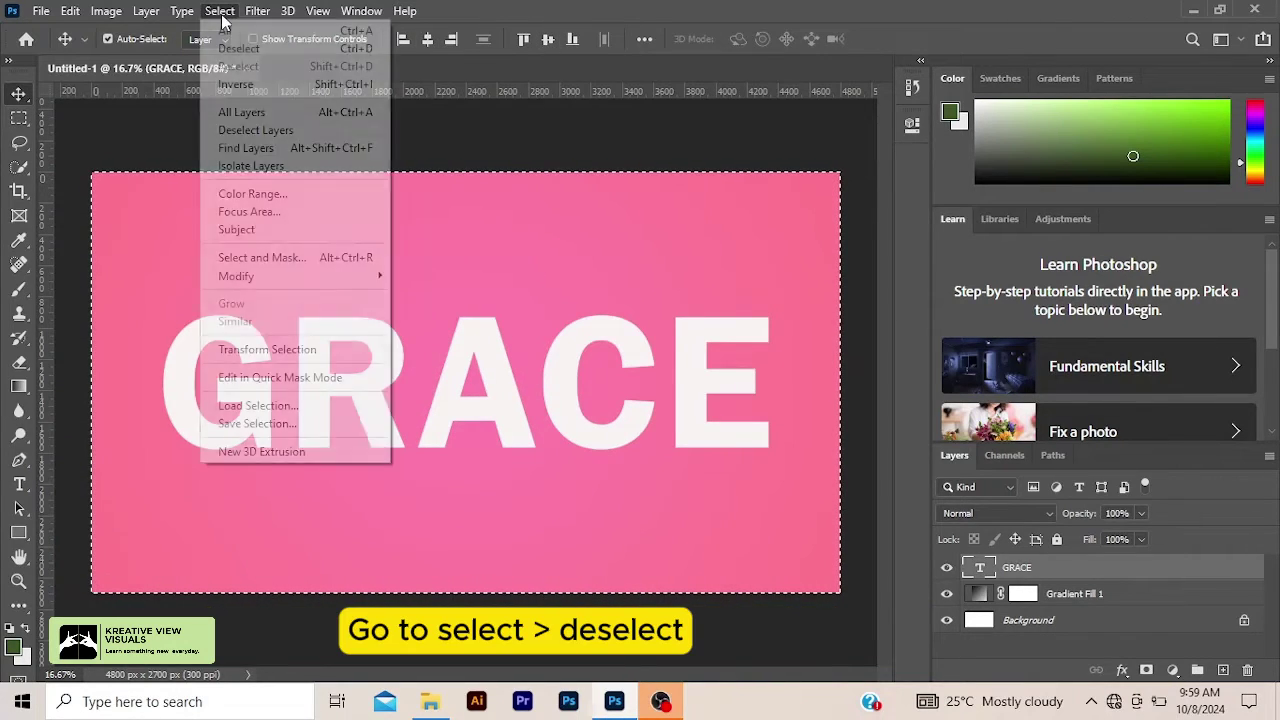
click(245, 49)
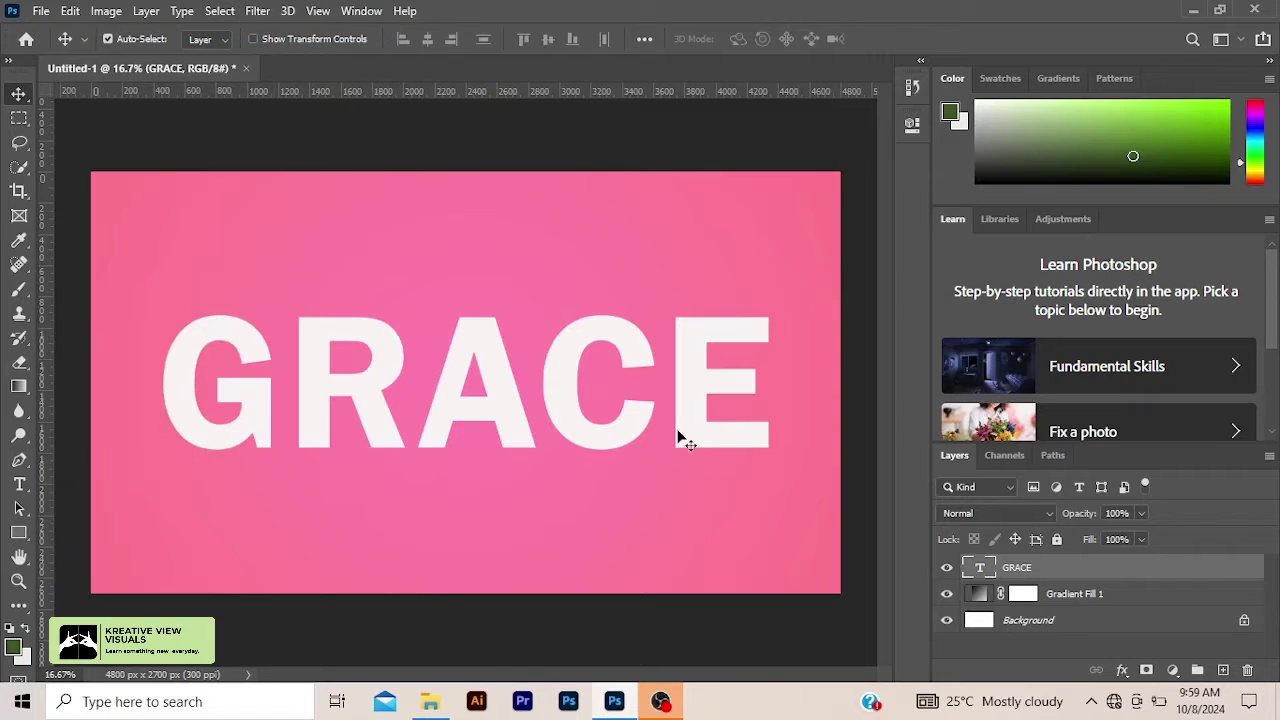
- In GRACE's blending options, set fill opacity to 0% and enable Bevel & Emboss
right_click(1005, 573)
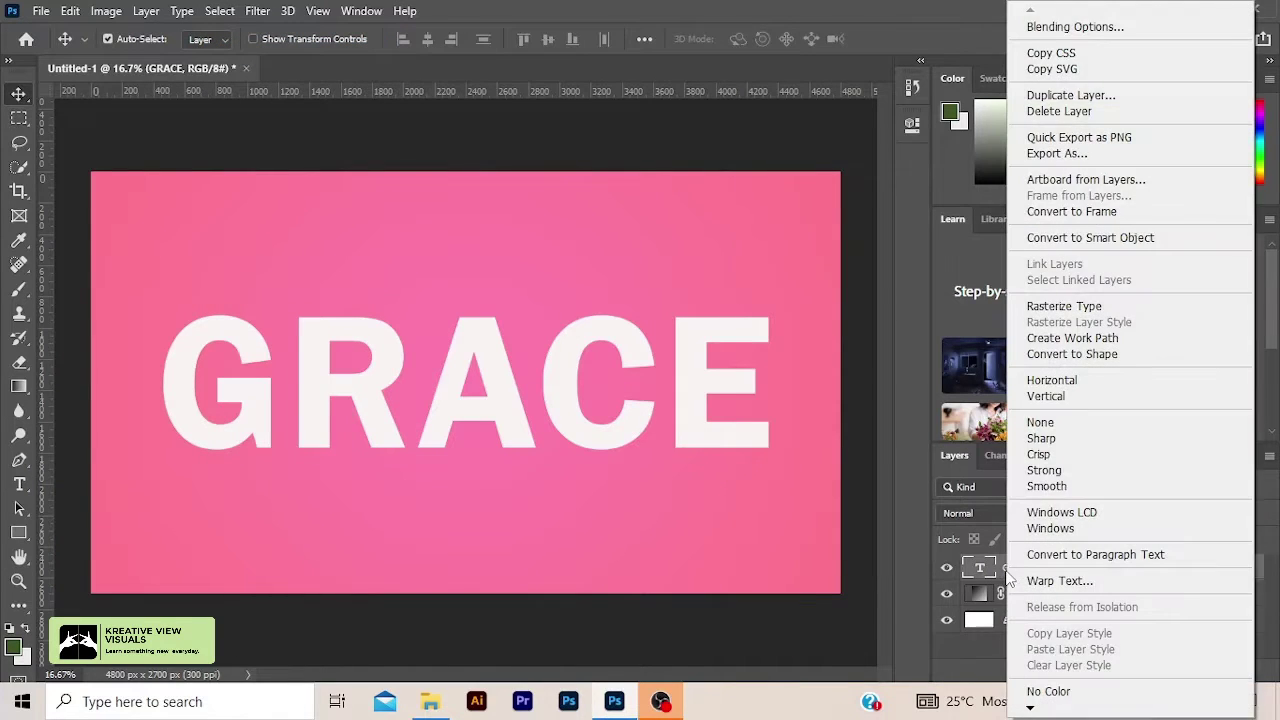
click(1067, 27)
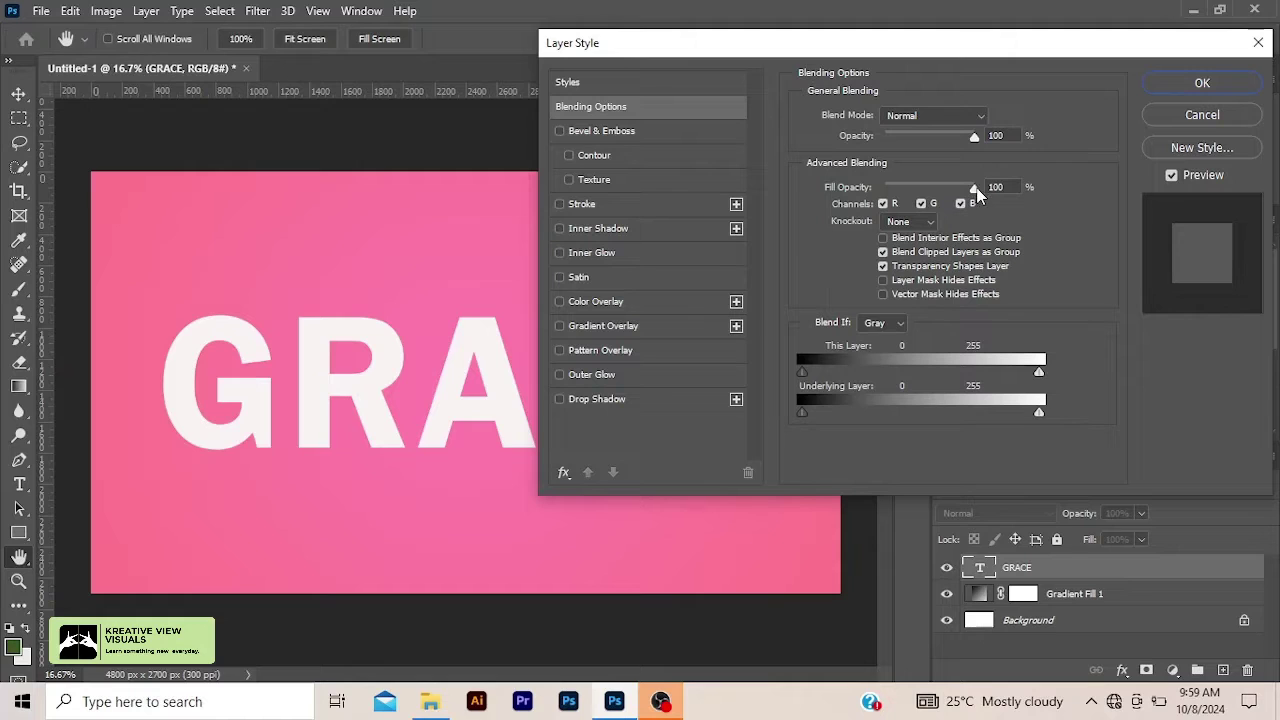
drag(974, 188, 884, 188)
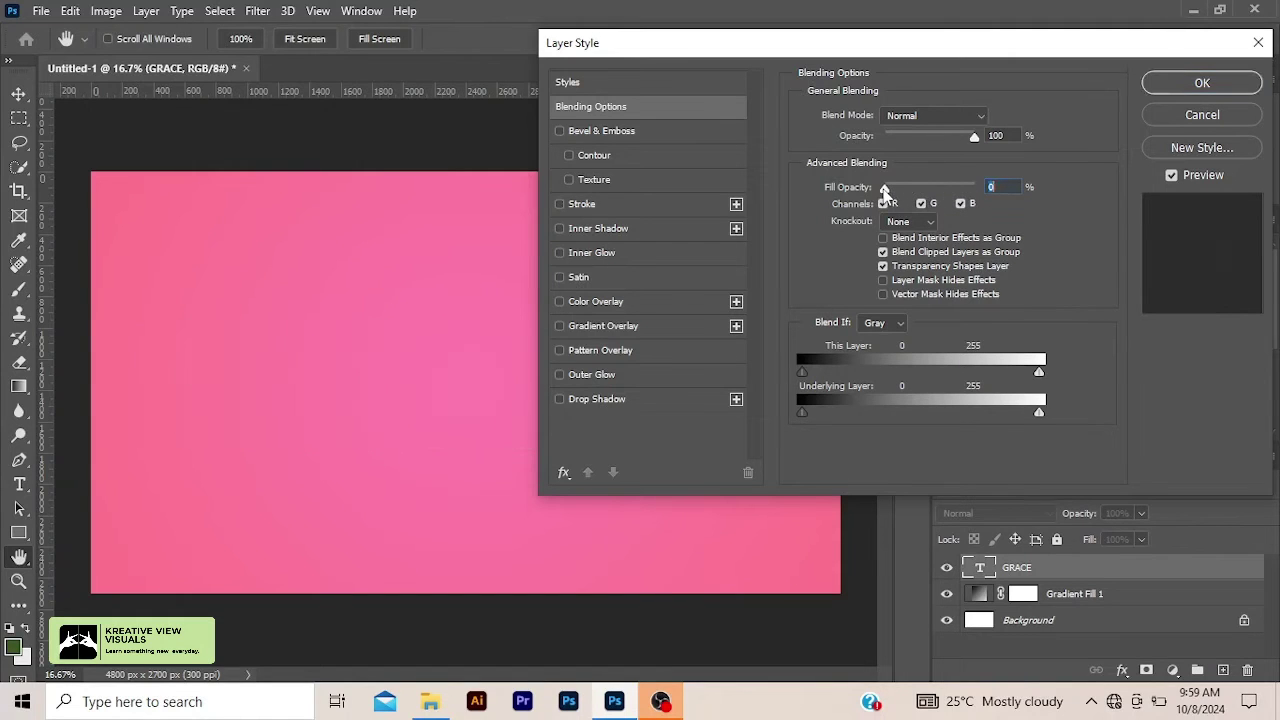
click(559, 131)
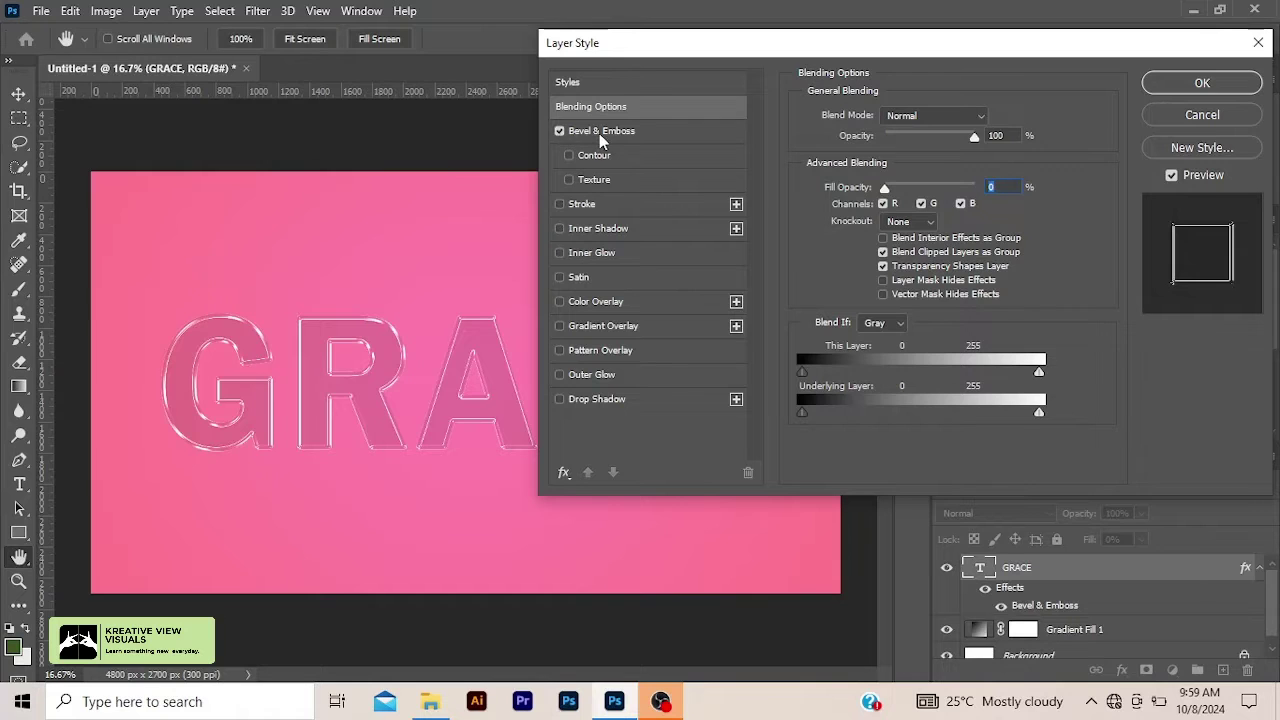
- Set Bevel & Emboss to Pillow Emboss, Smooth, depth 199%, size 29 px, angle 130°
click(599, 133)
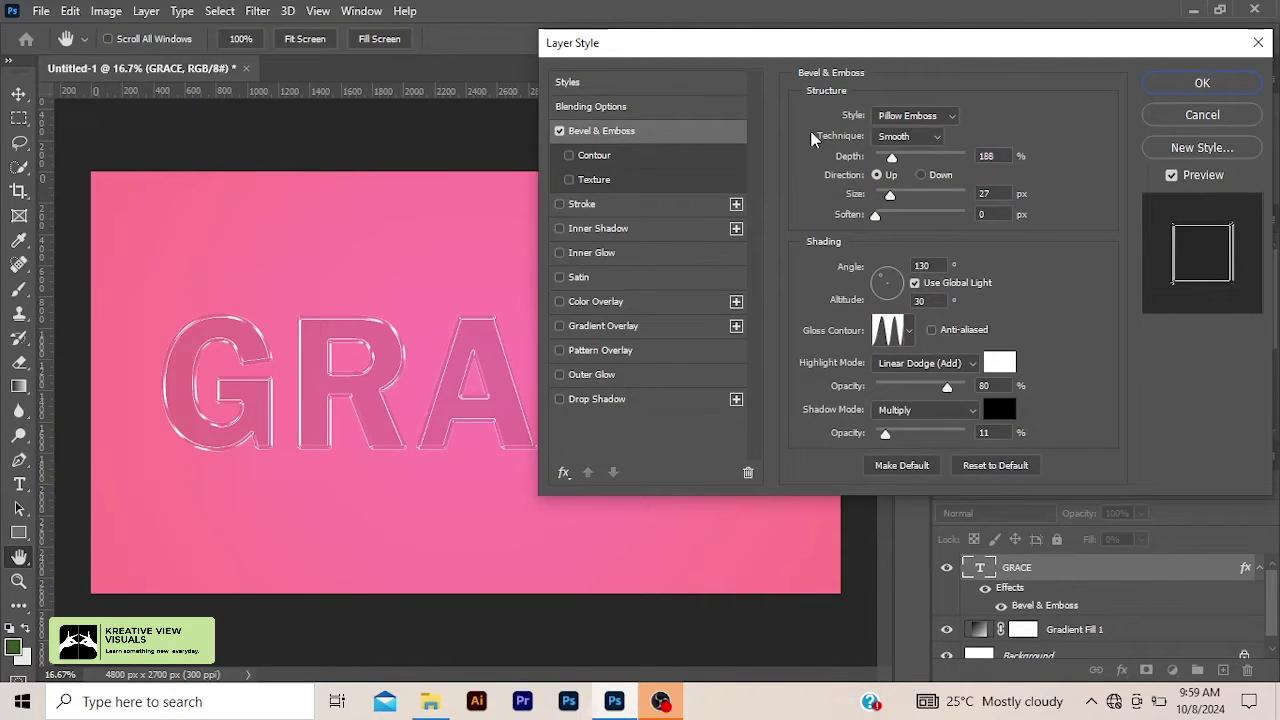
click(927, 118)
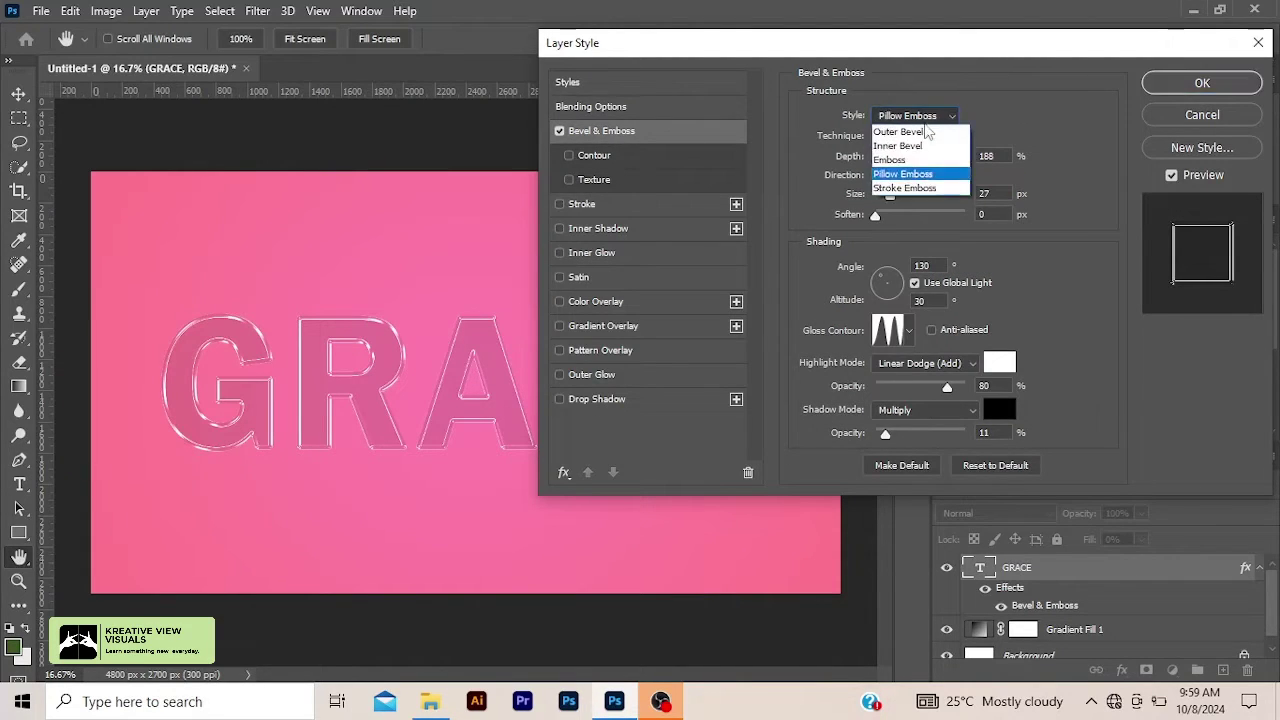
click(920, 174)
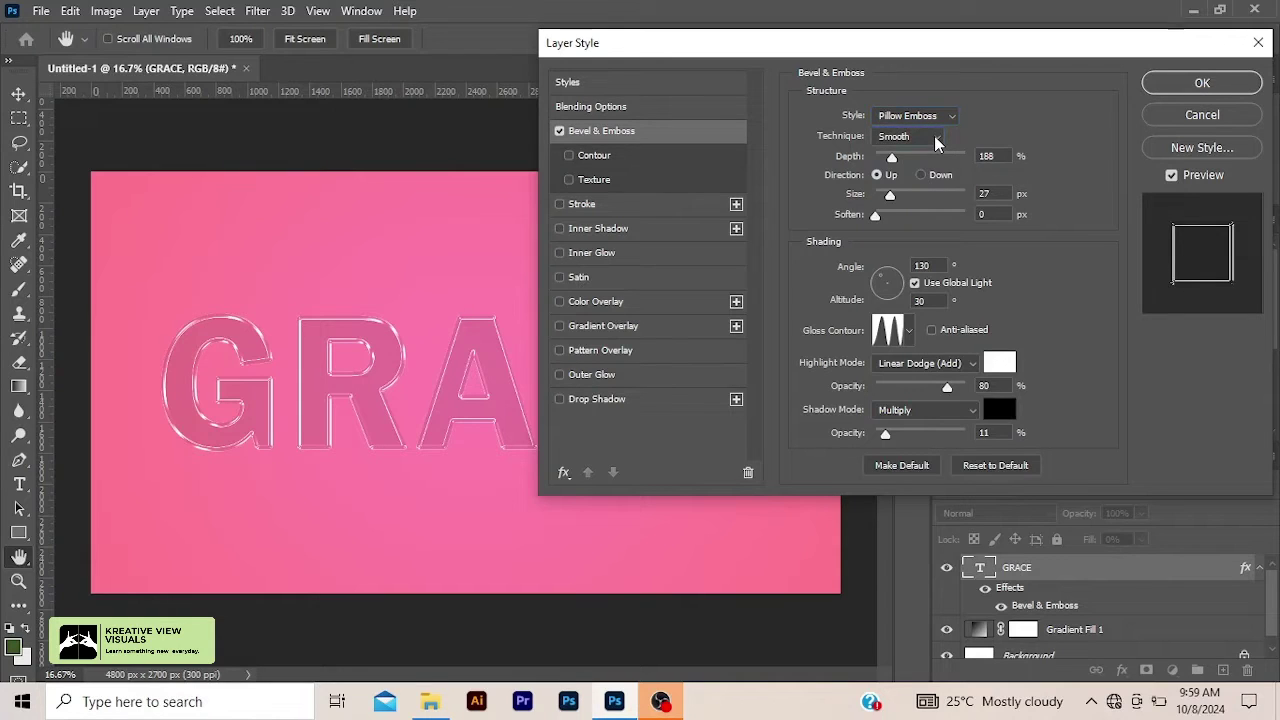
click(936, 140)
click(900, 152)
drag(893, 160, 894, 163)
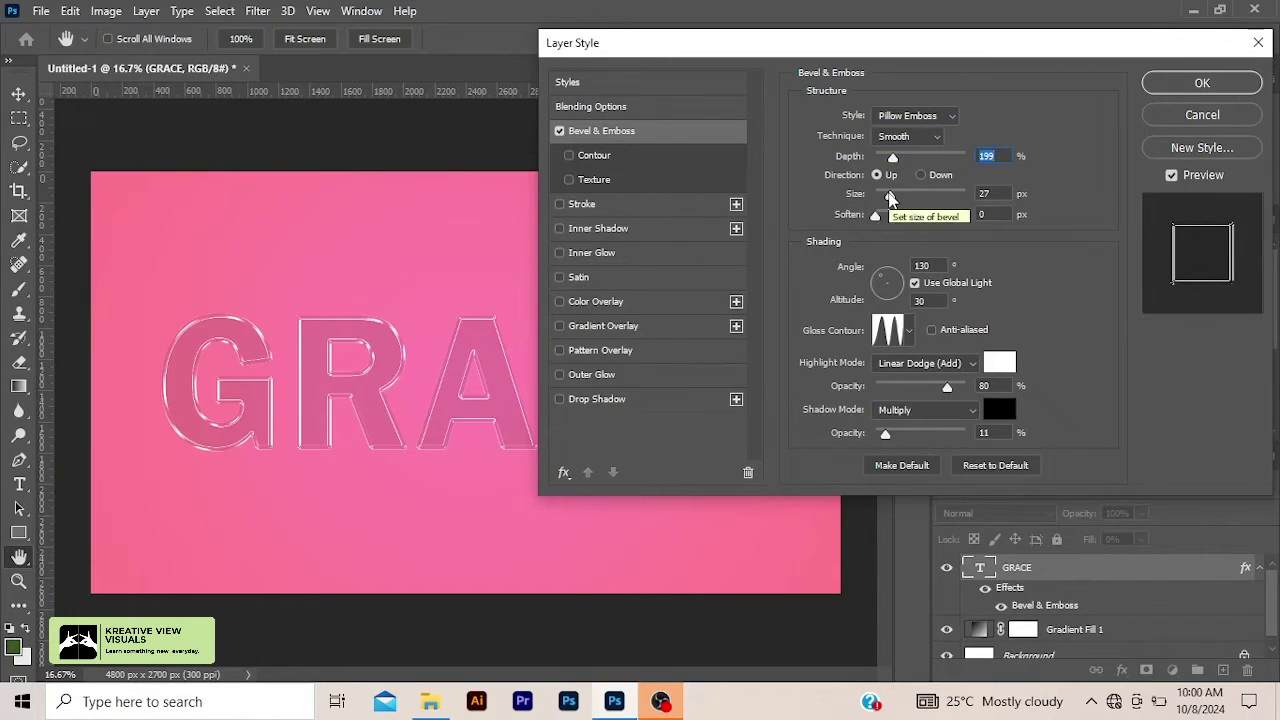
drag(890, 195, 895, 199)
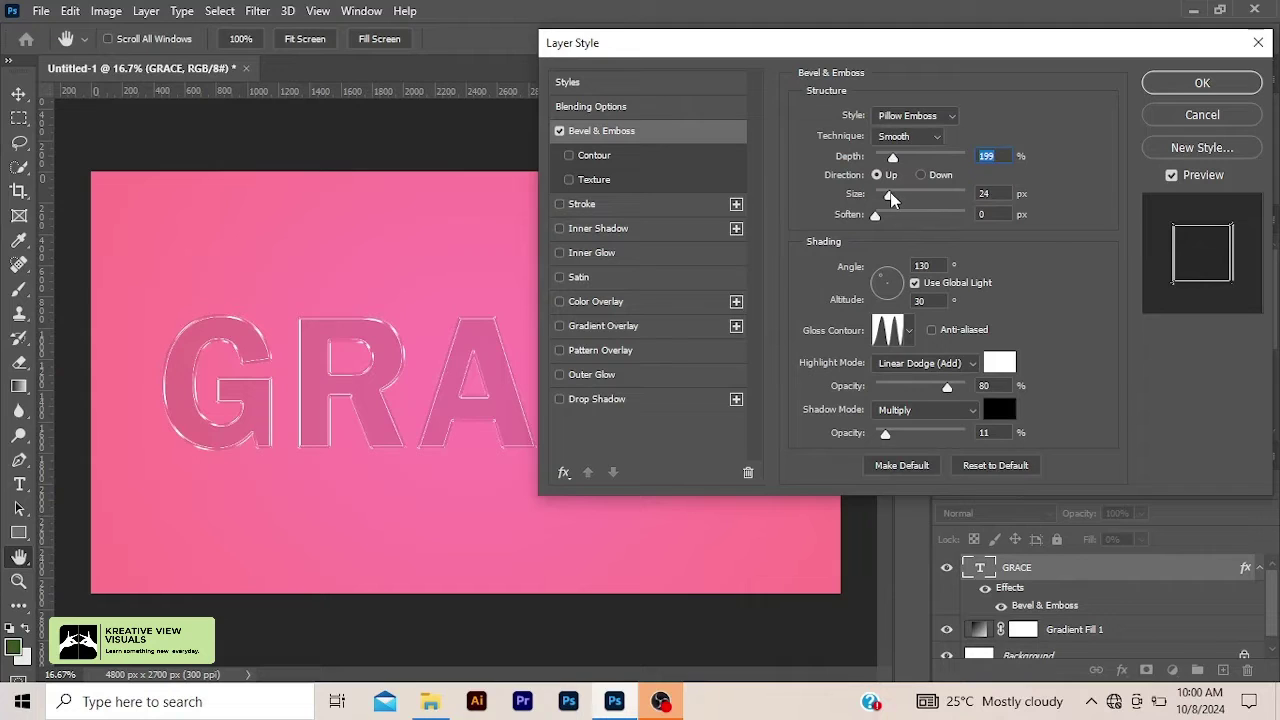
click(892, 194)
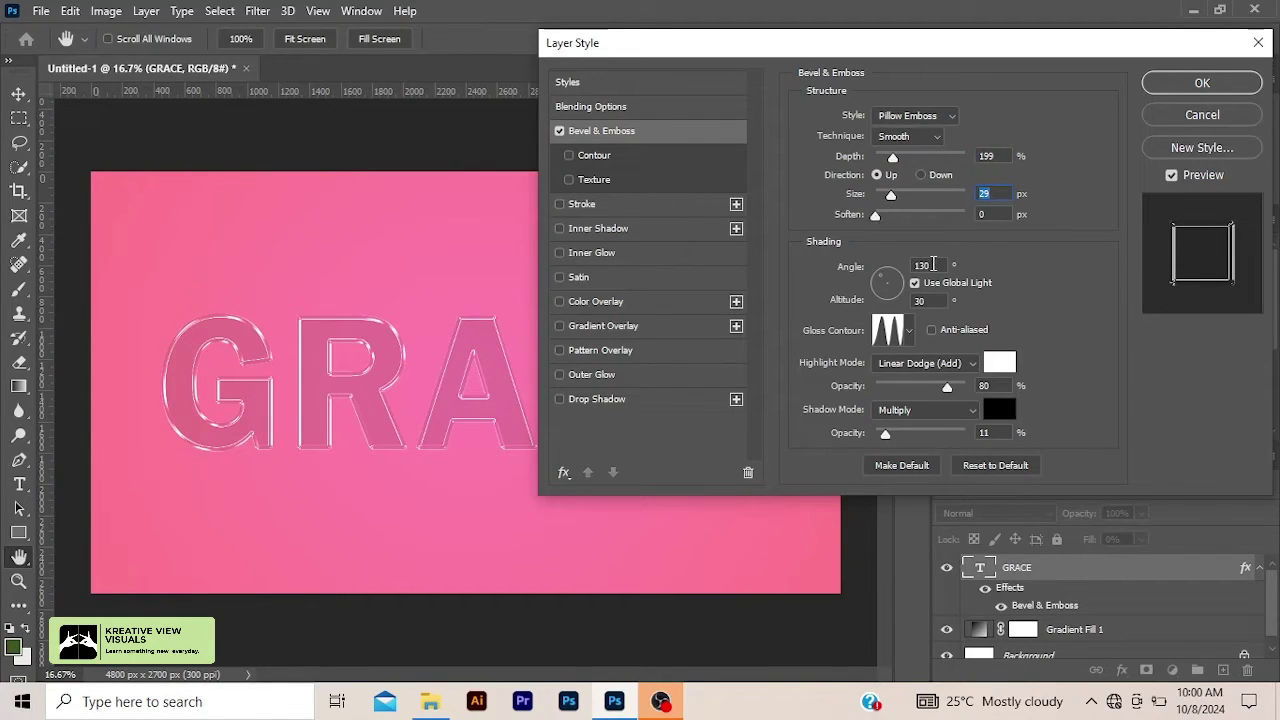
click(921, 265)
text(130)
- Apply a second-row gloss contour and keep white Linear Dodge (Add) highlights
click(910, 330)
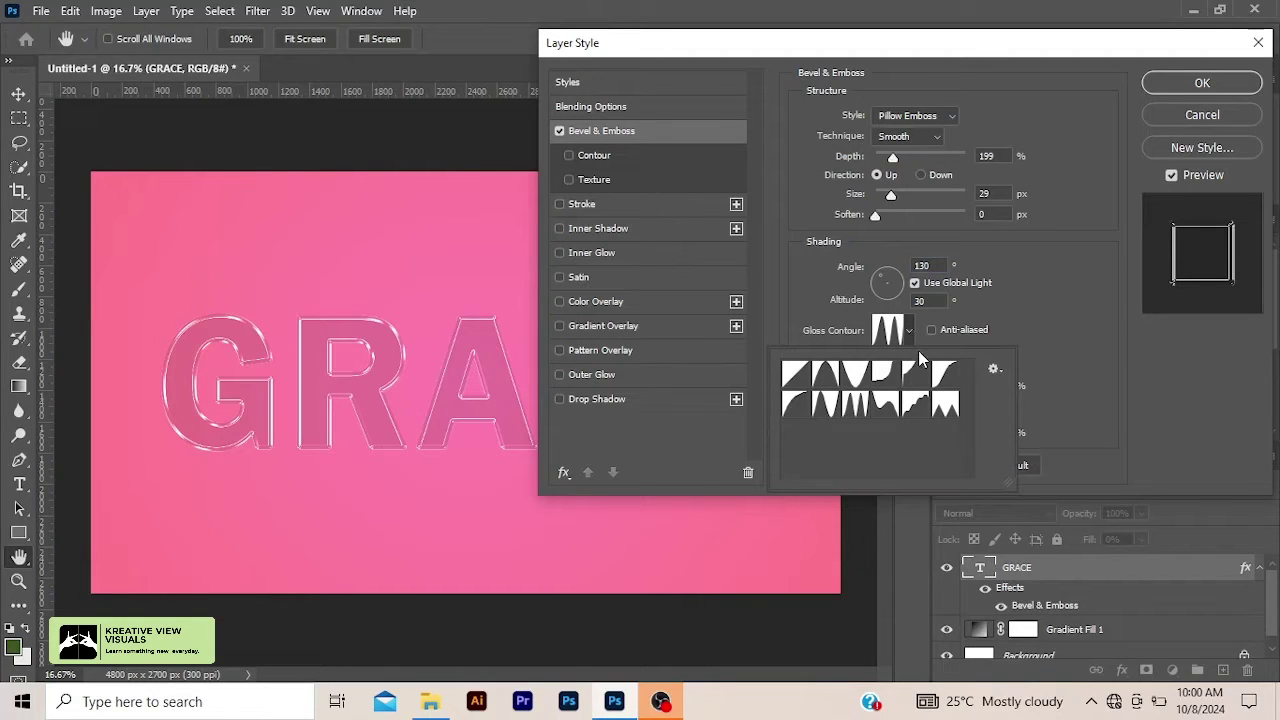
click(855, 405)
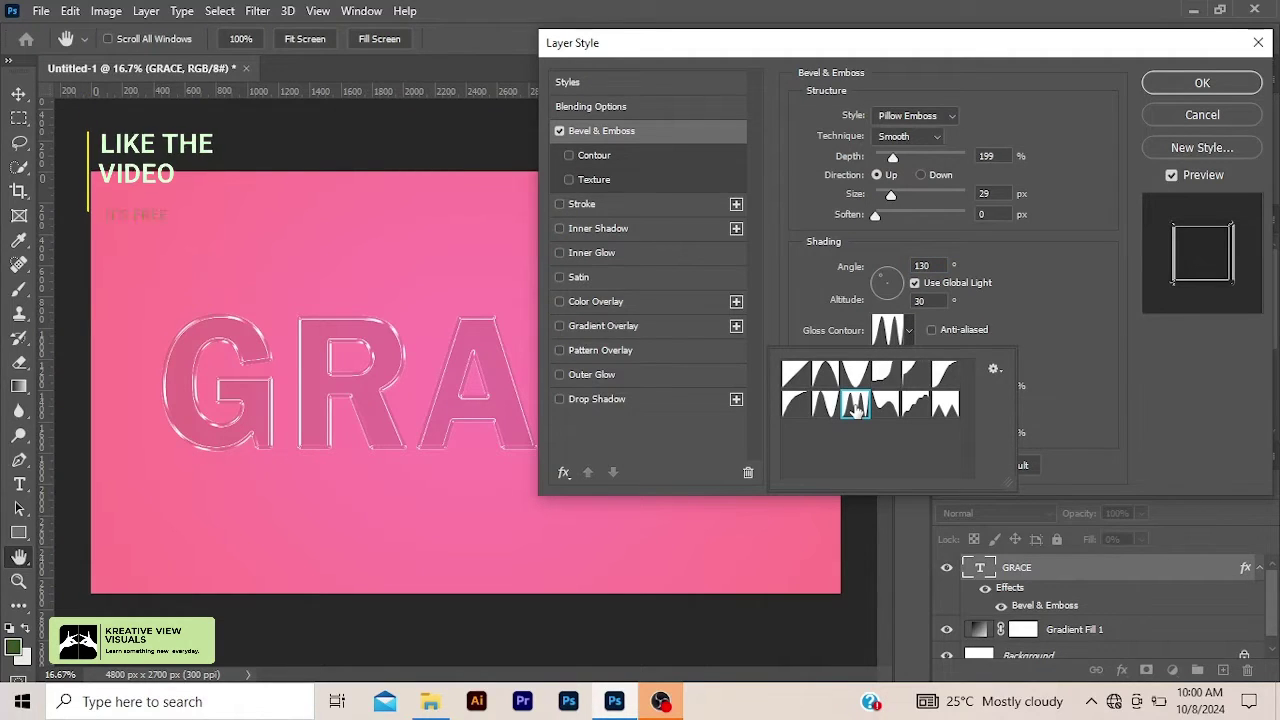
click(1003, 317)
click(969, 364)
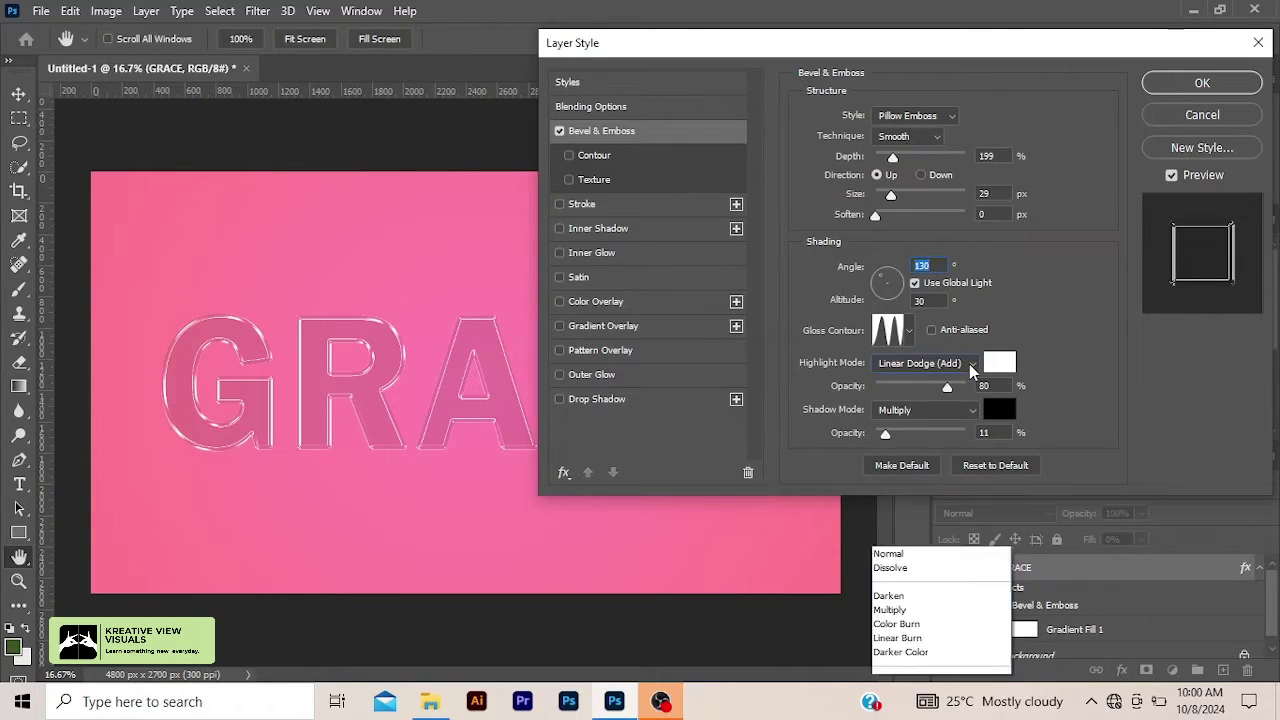
click(929, 375)
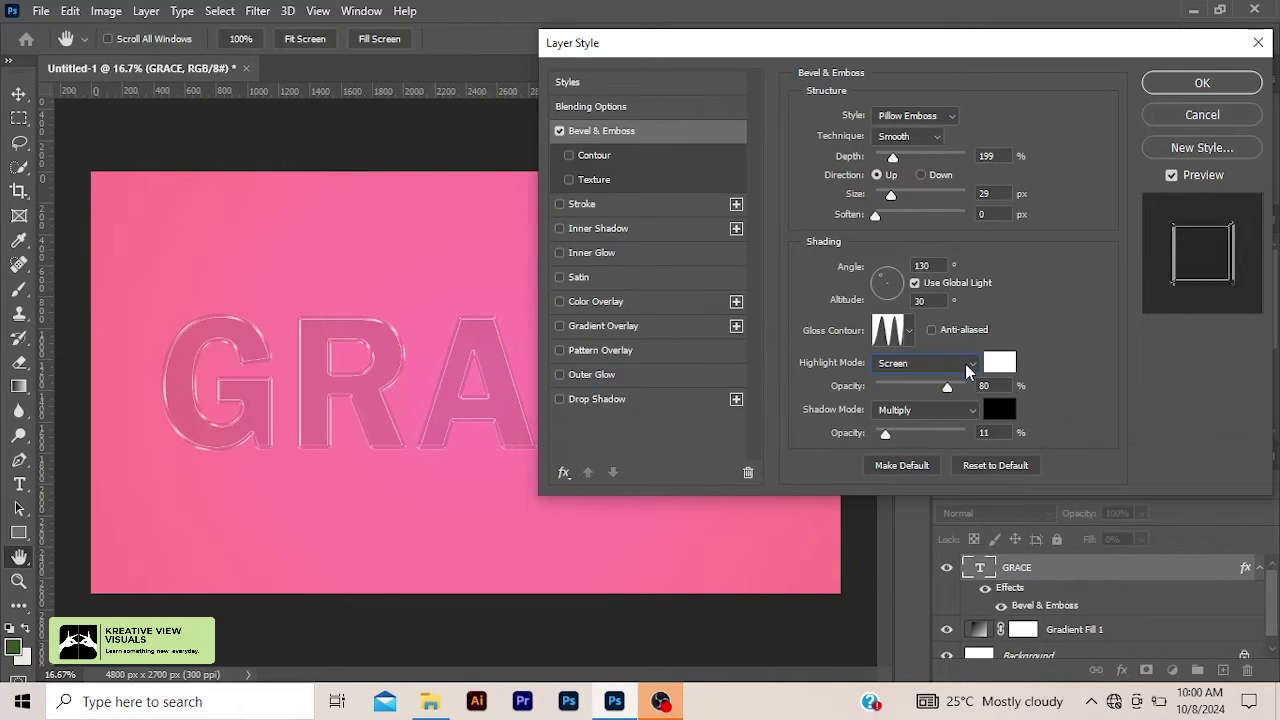
click(968, 371)
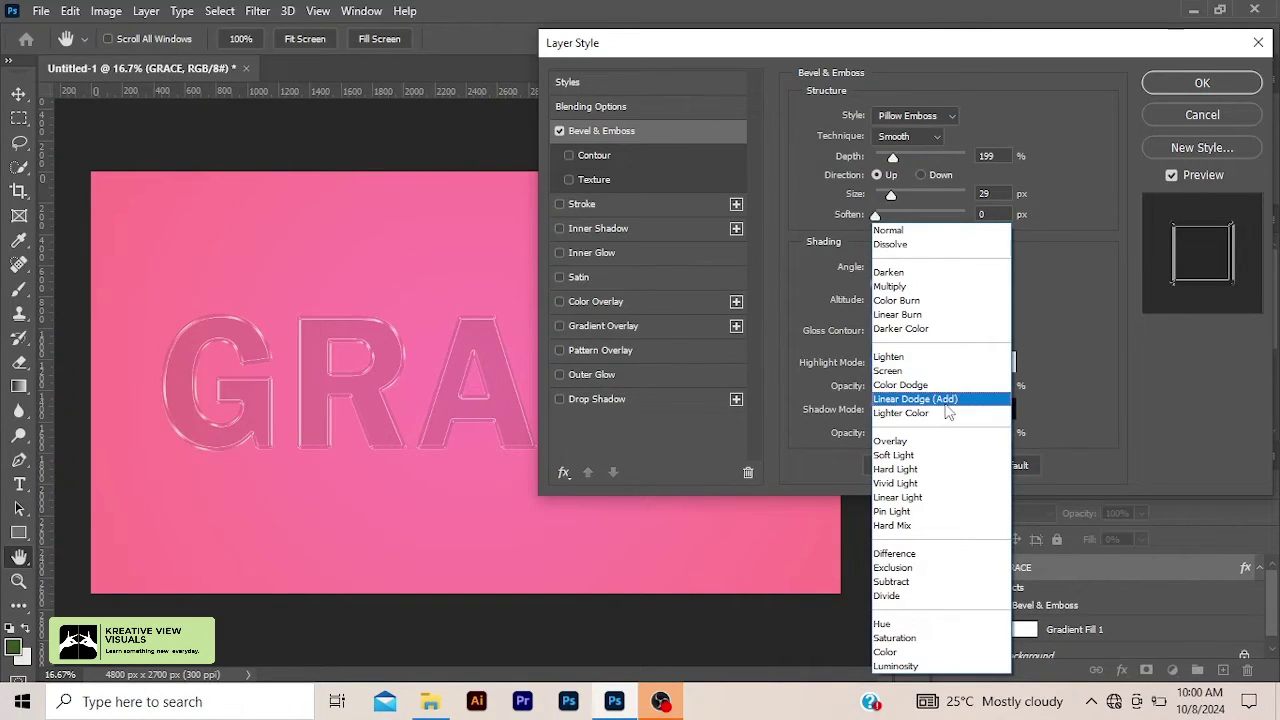
click(945, 400)
click(990, 365)
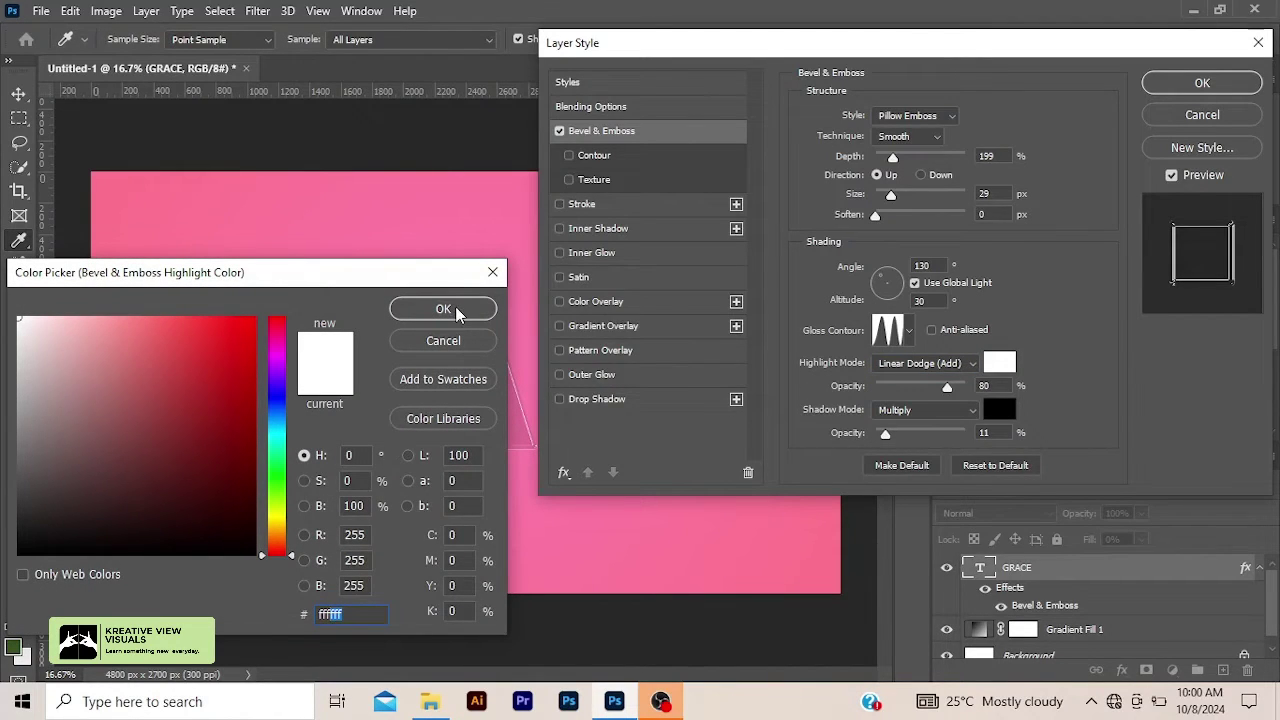
click(443, 308)
- Set the bevel shadow mode to Multiply at 10% opacity
click(960, 410)
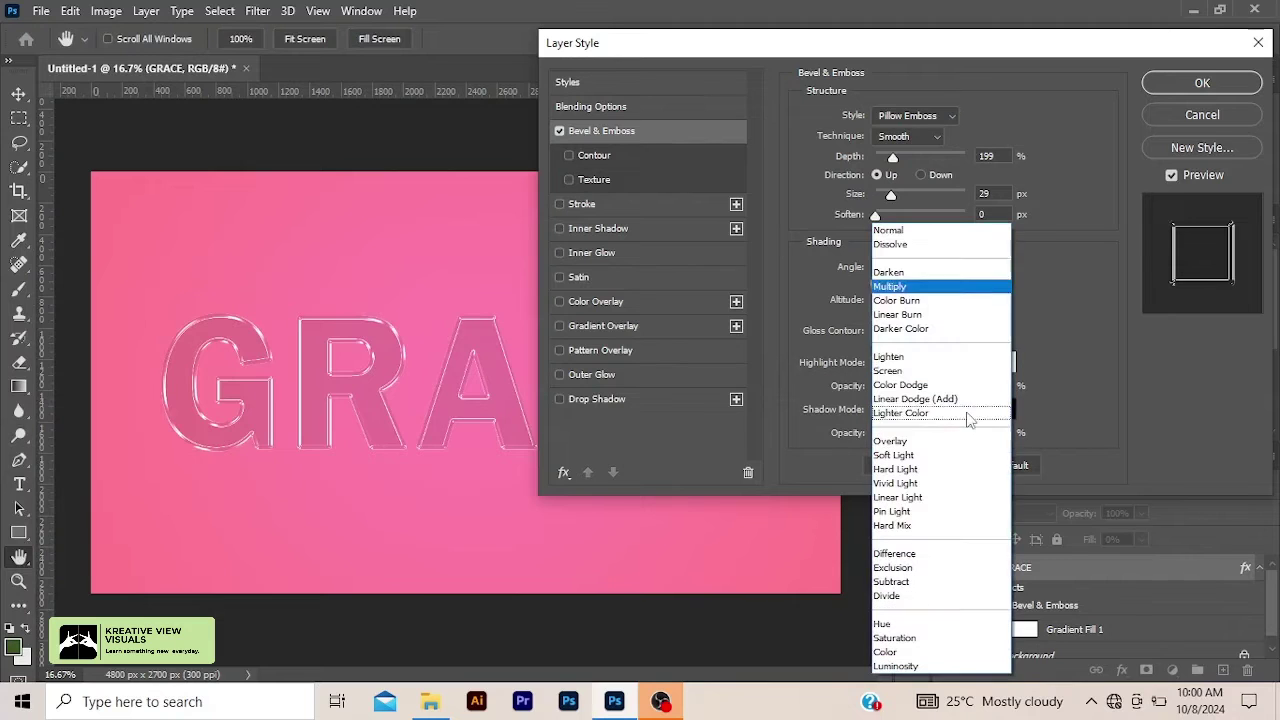
click(892, 286)
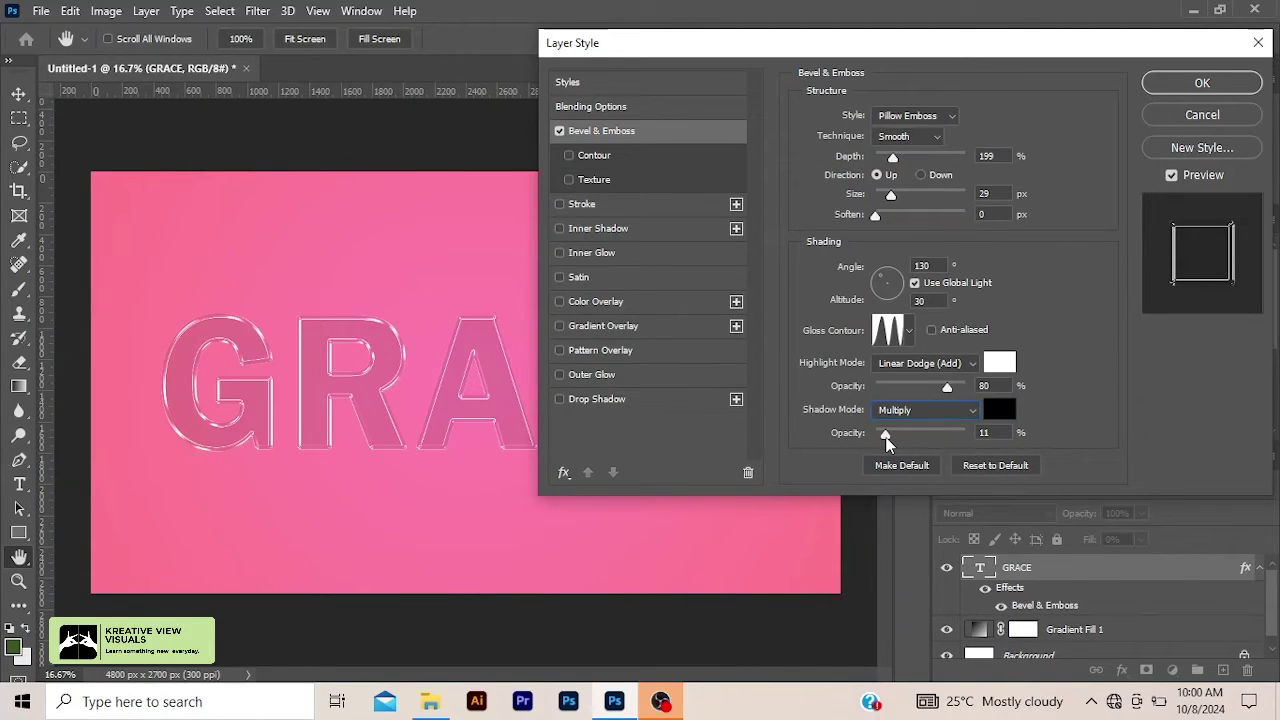
drag(885, 436, 888, 437)
drag(886, 439, 886, 439)
- Add an Inner Glow in Screen mode: 18% opacity, Softer technique, 10 px size
click(607, 252)
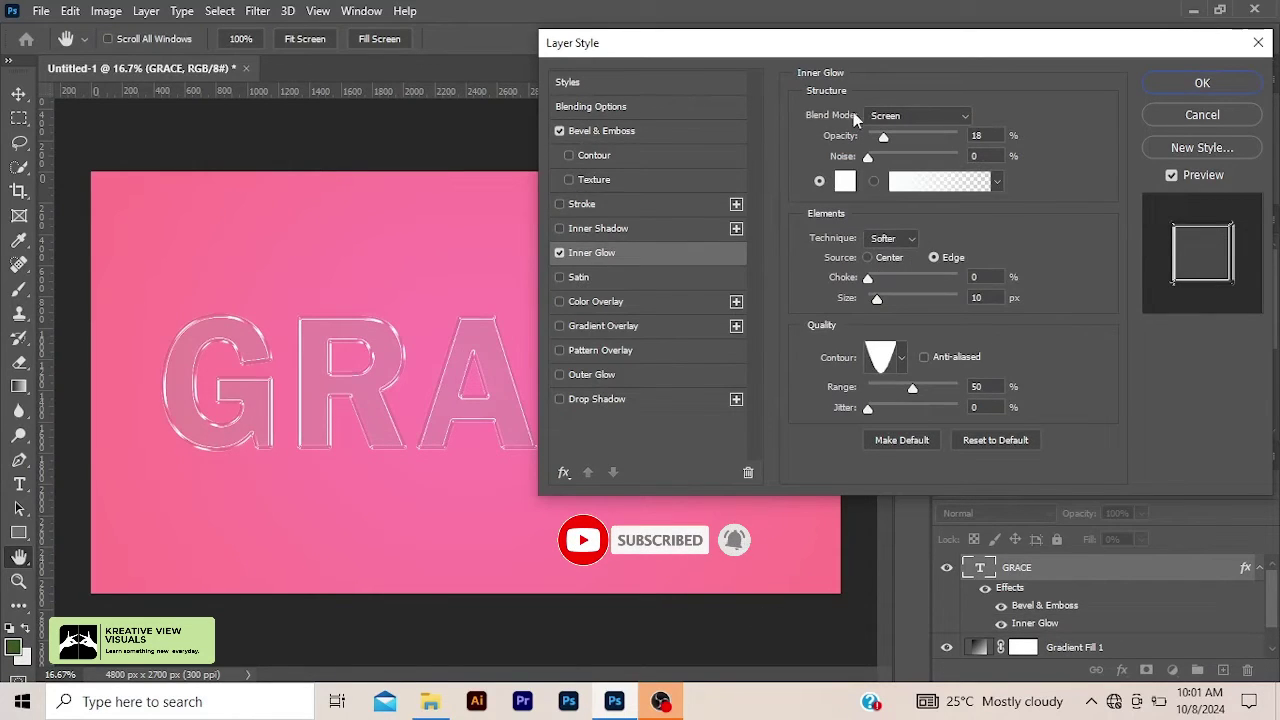
click(909, 114)
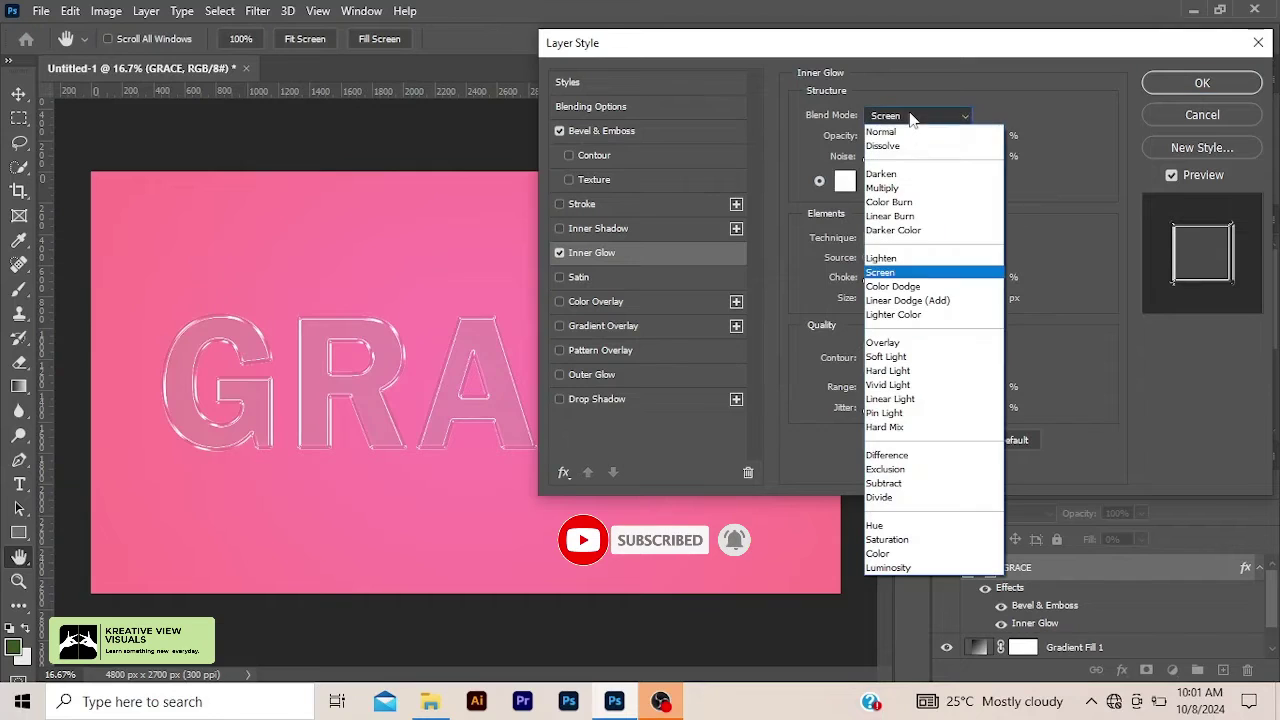
click(889, 272)
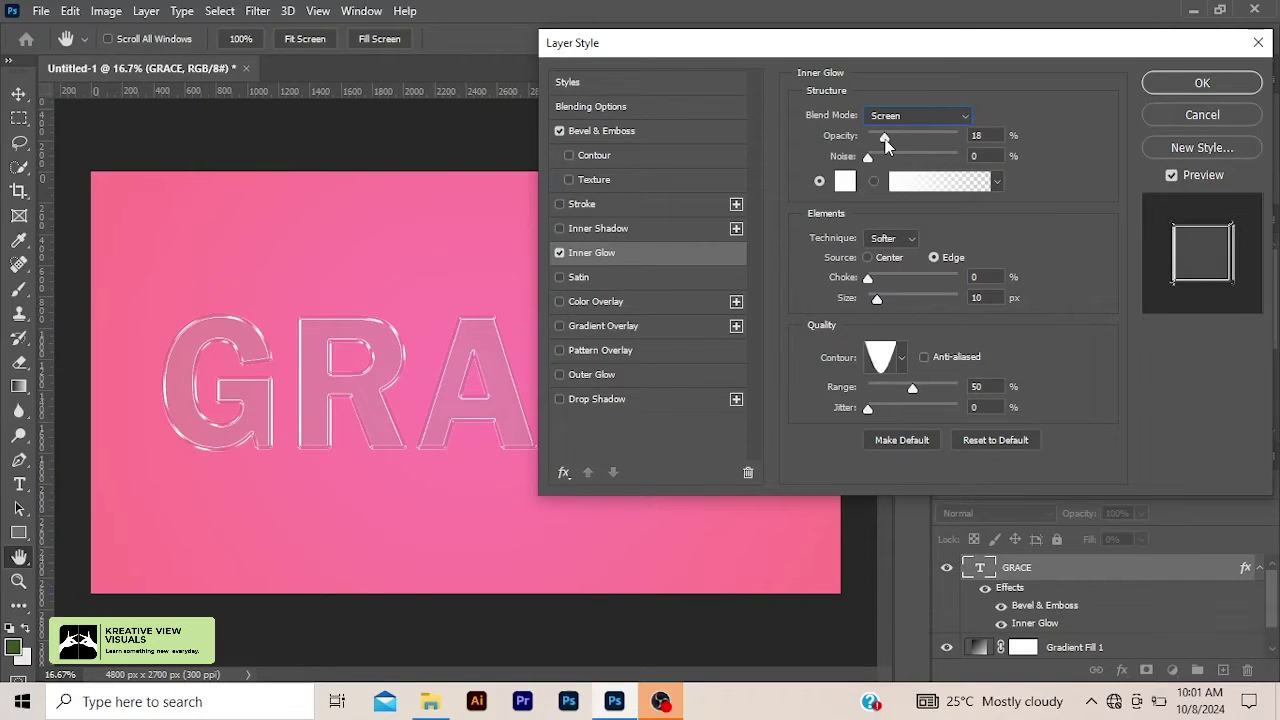
drag(884, 140, 882, 140)
click(884, 240)
click(887, 259)
drag(878, 297, 880, 300)
drag(879, 301, 876, 301)
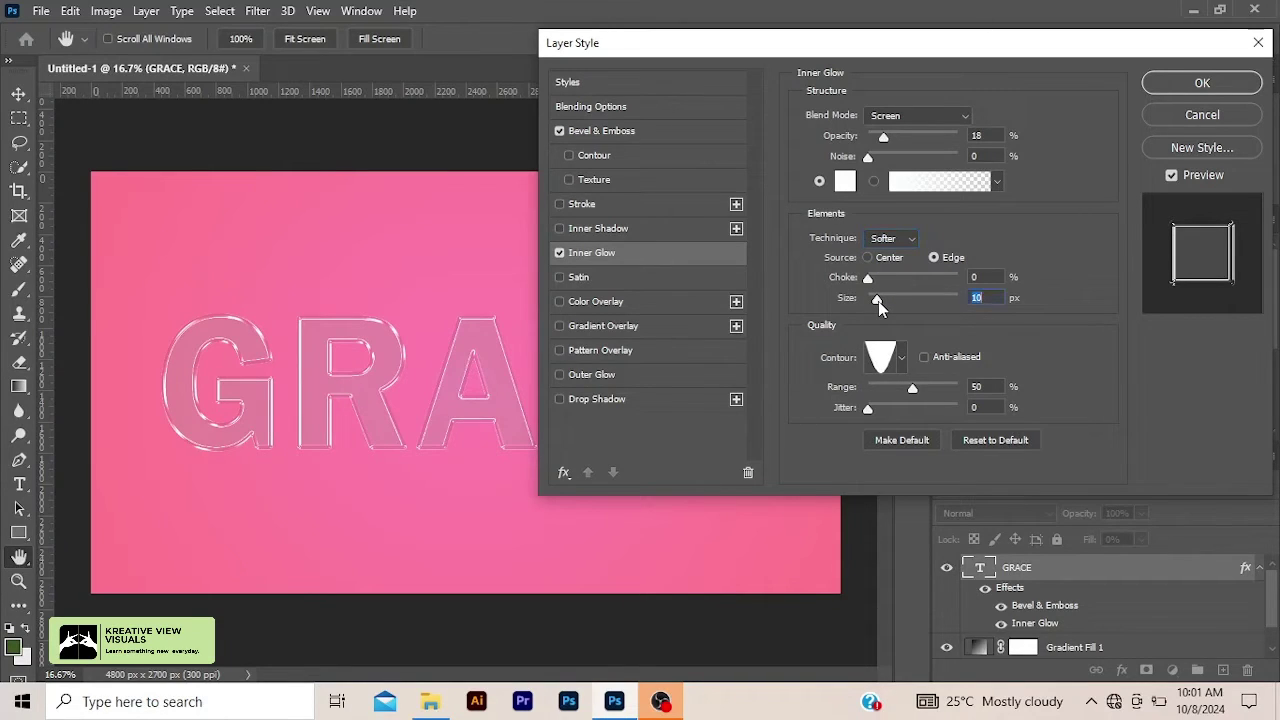
- Raise the Bevel & Emboss shadow opacity to 16%
click(625, 140)
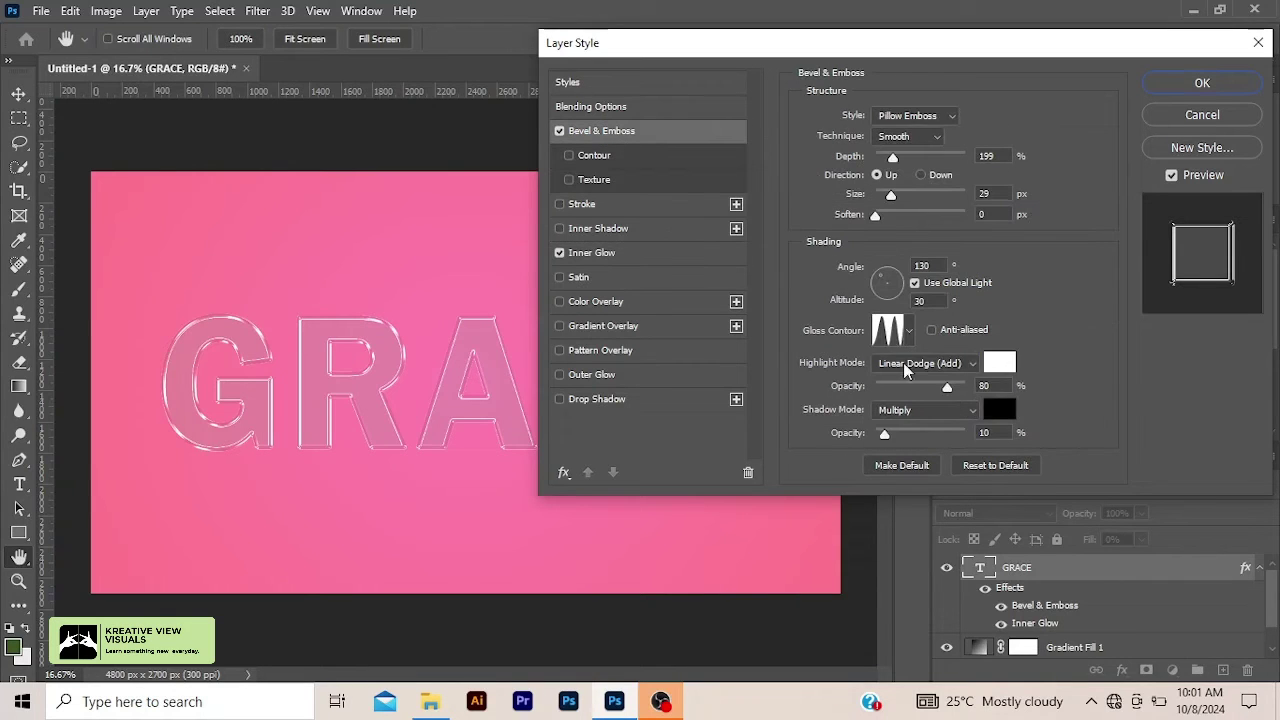
drag(889, 434, 892, 436)
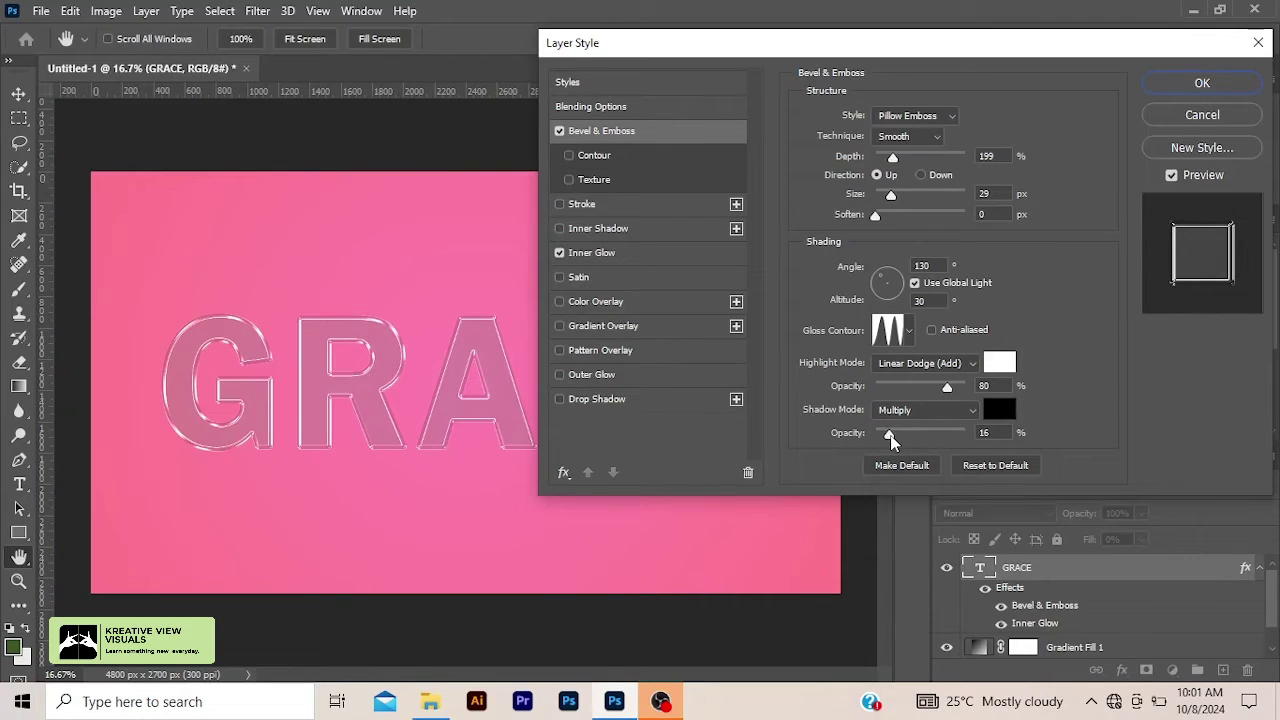
click(890, 434)
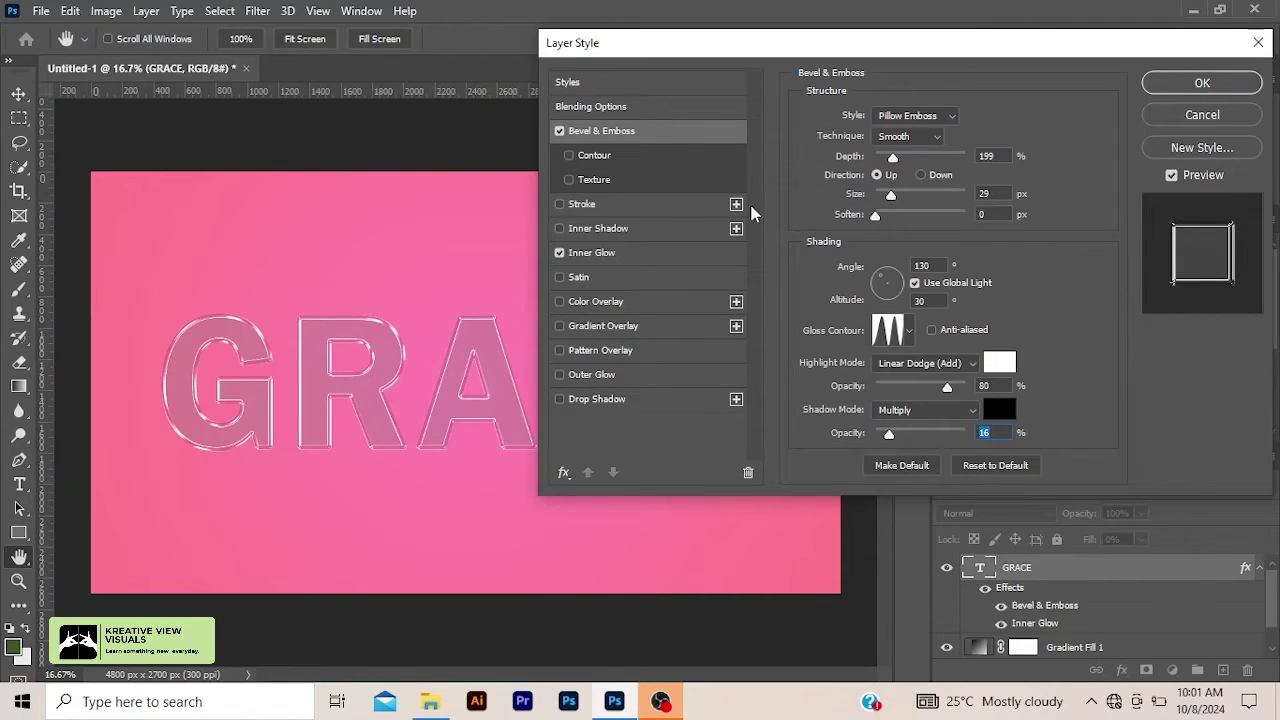
- Give the Inner Glow the third contour preset and enable Drop Shadow
click(626, 257)
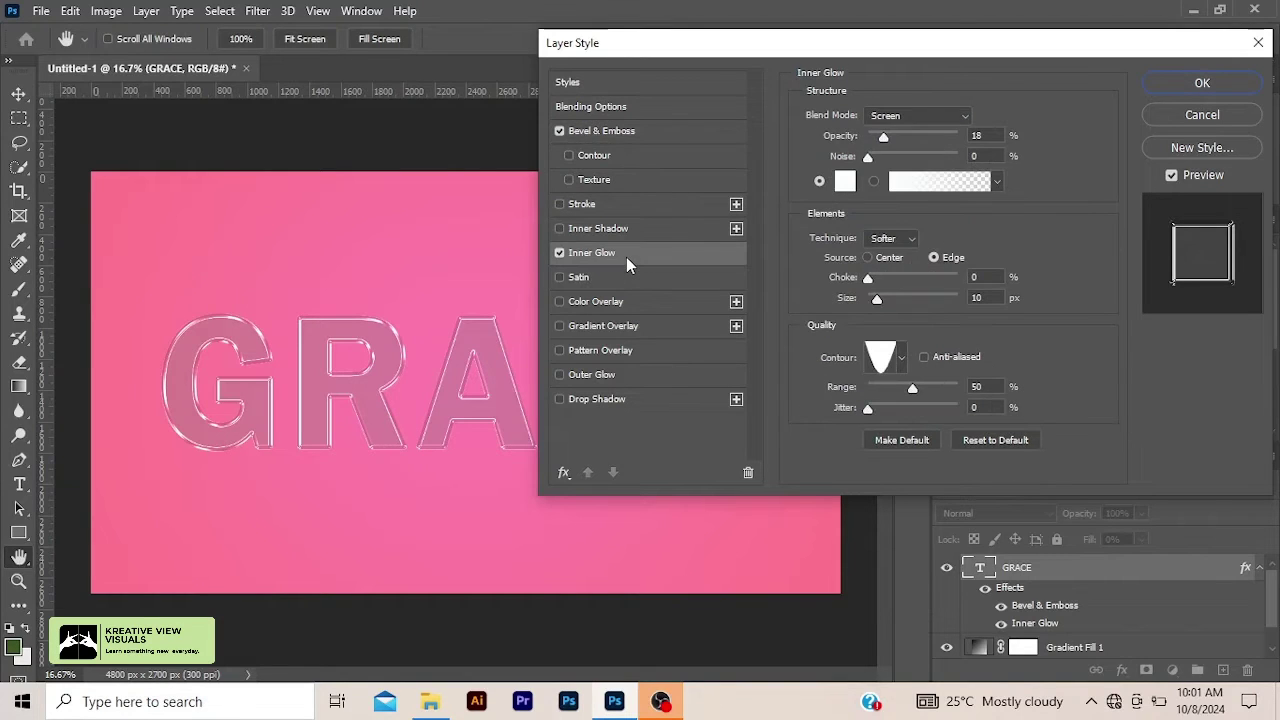
click(903, 358)
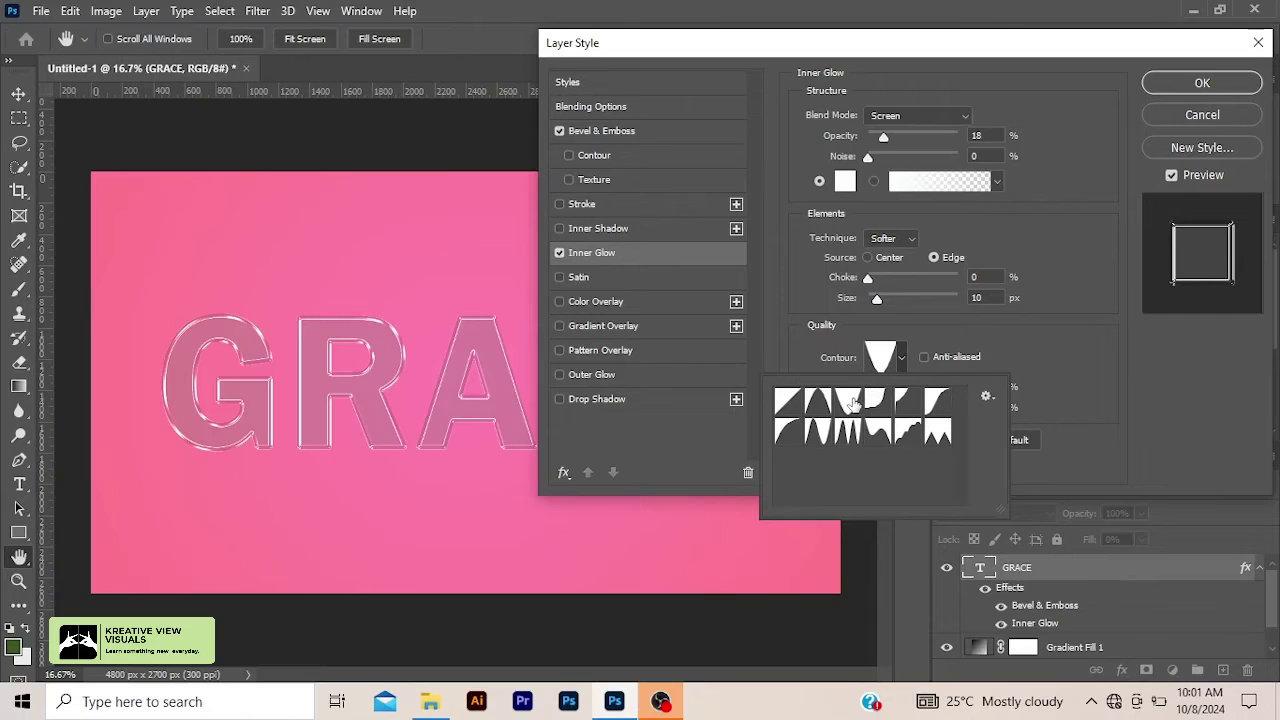
click(850, 401)
click(1030, 364)
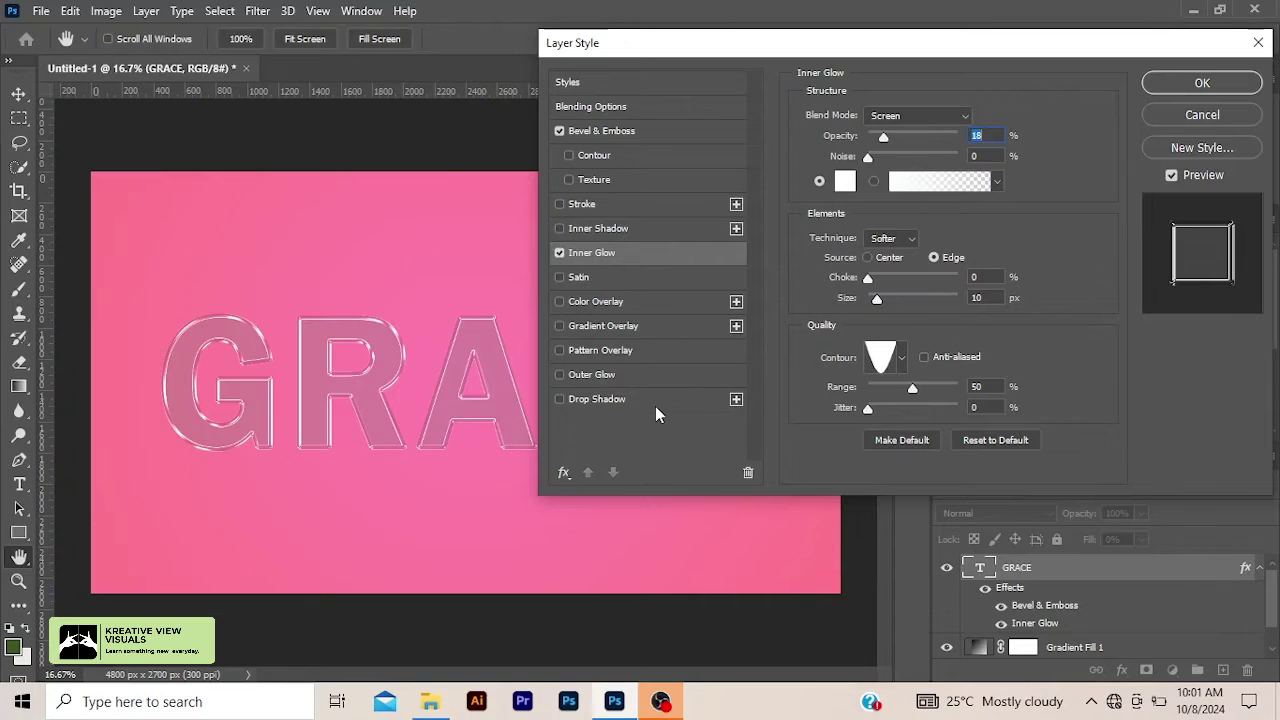
click(612, 400)
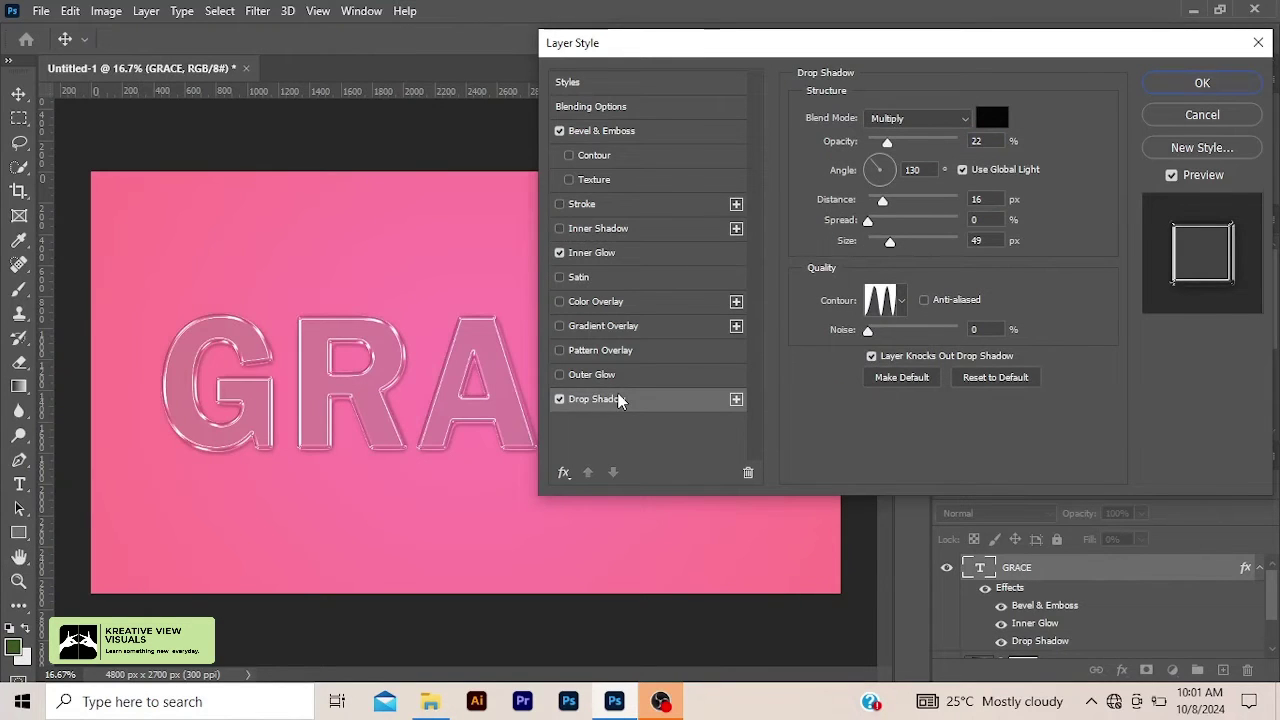
- Set the drop shadow to Multiply, 21% opacity, 125° angle, 18 px distance, 49 px size
click(966, 118)
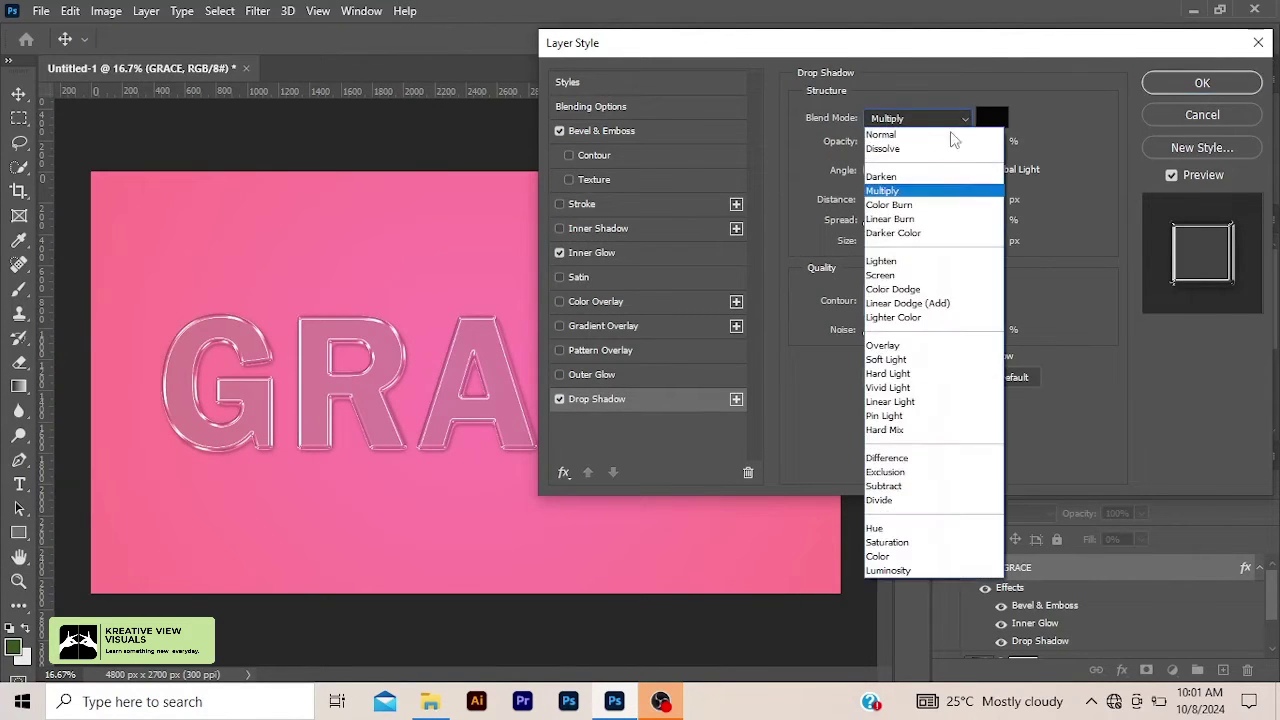
click(914, 190)
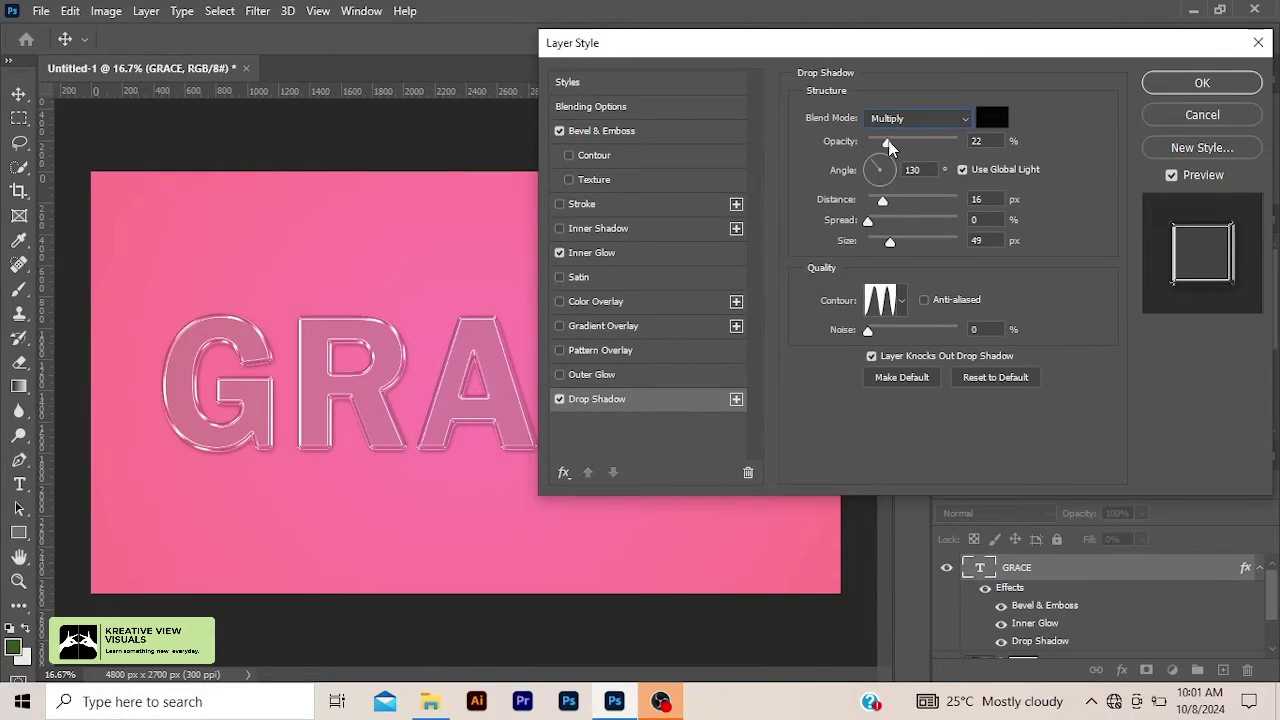
mouse_move(888, 141)
mouse_down()
mouse_move(877, 143)
mouse_move(888, 143)
mouse_up()
click(872, 163)
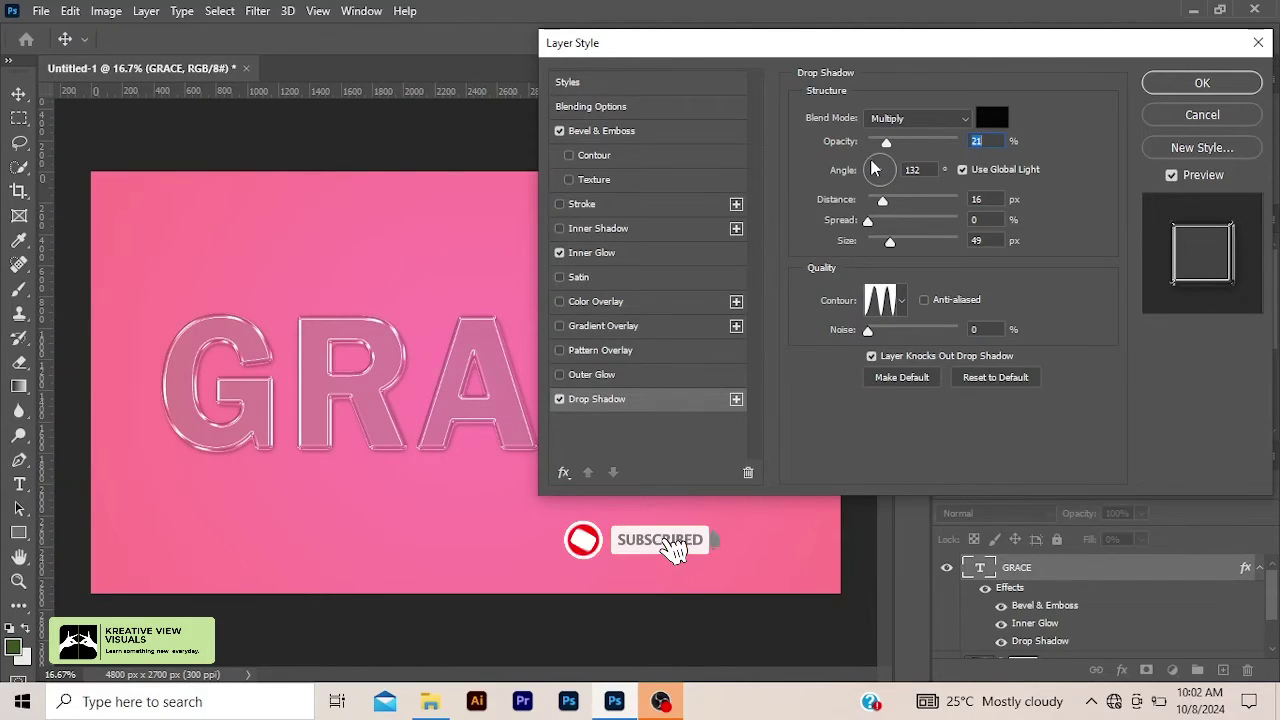
drag(871, 162, 875, 165)
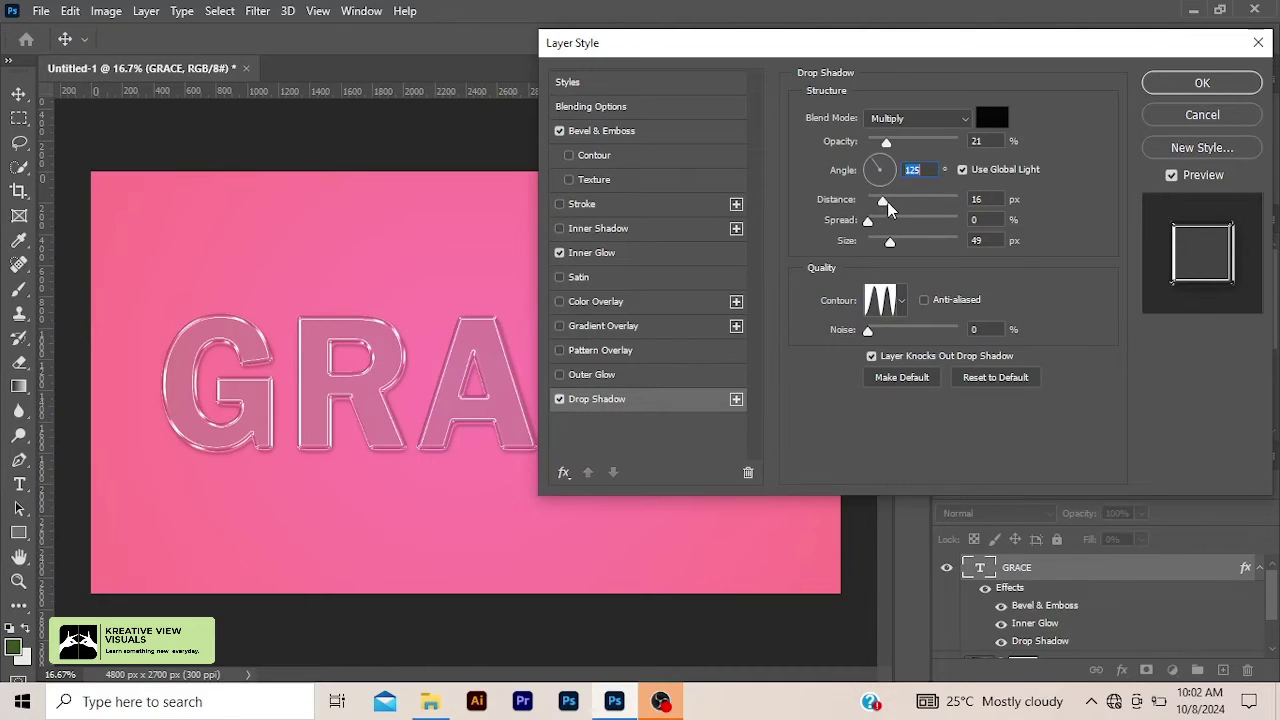
drag(888, 206, 888, 208)
drag(888, 207, 886, 241)
drag(889, 244, 892, 244)
click(892, 248)
- Apply the jagged multi-peak second-row contour to the drop shadow
click(900, 303)
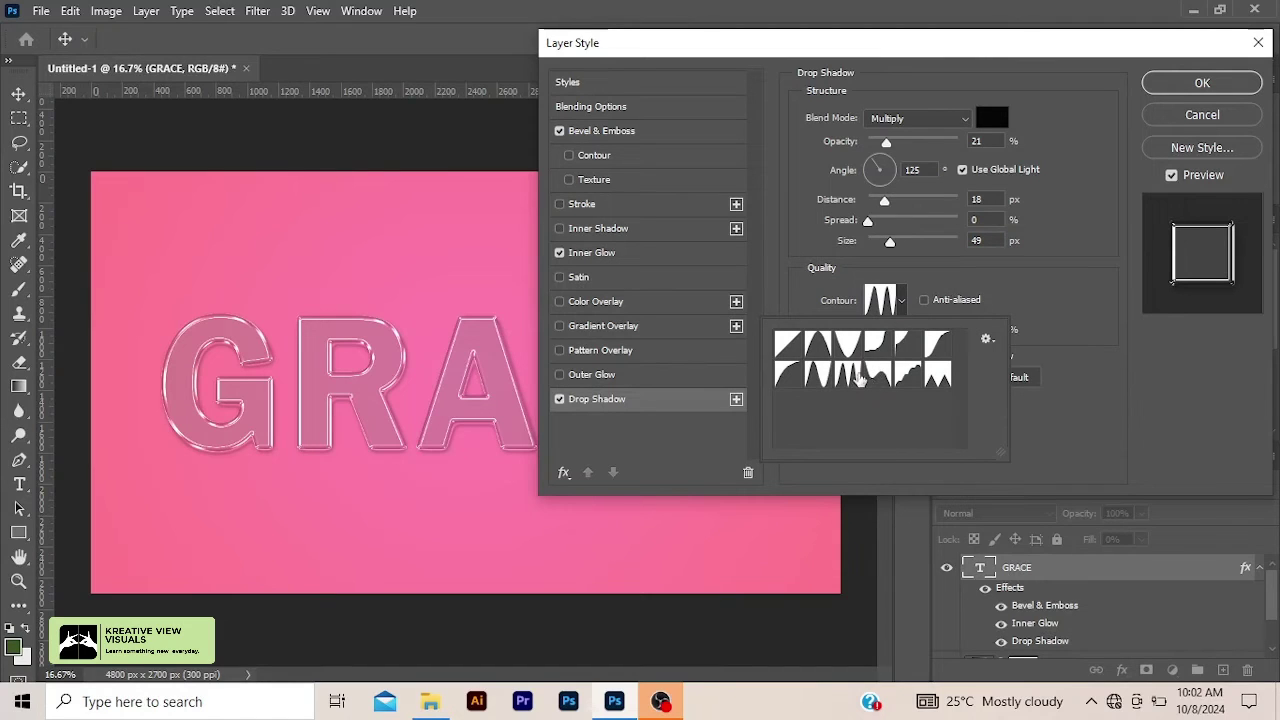
click(848, 344)
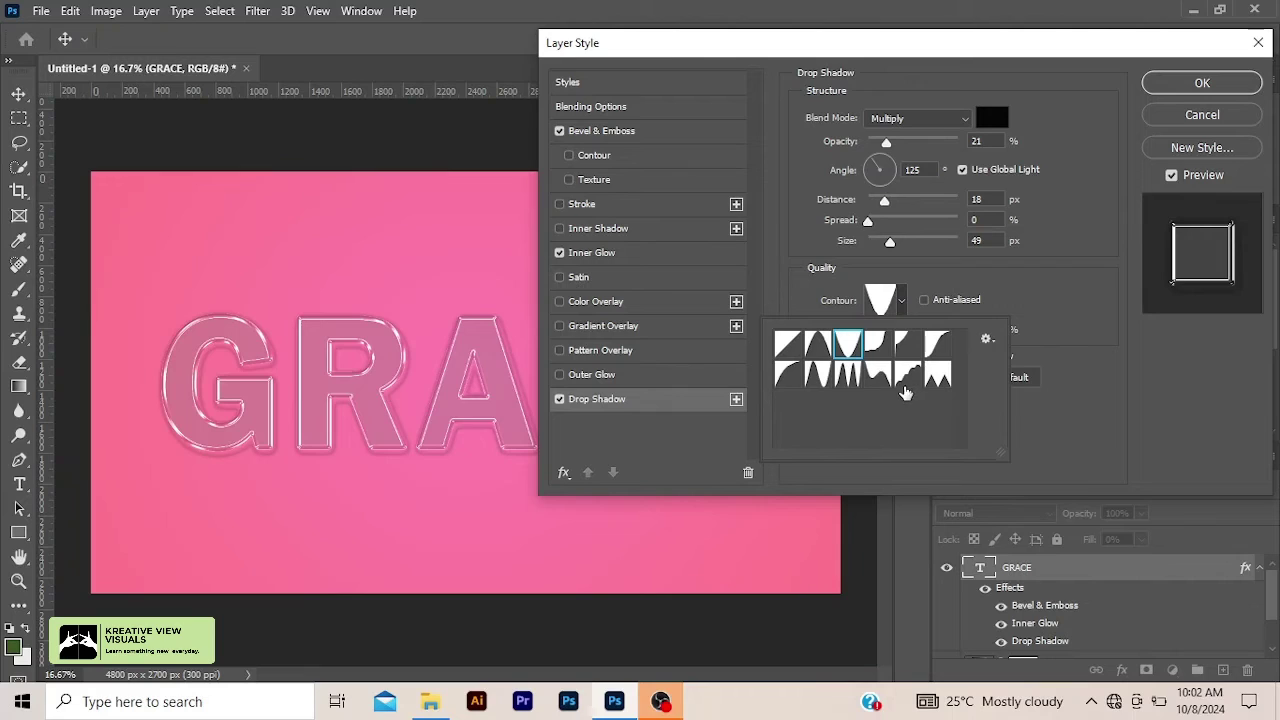
click(848, 374)
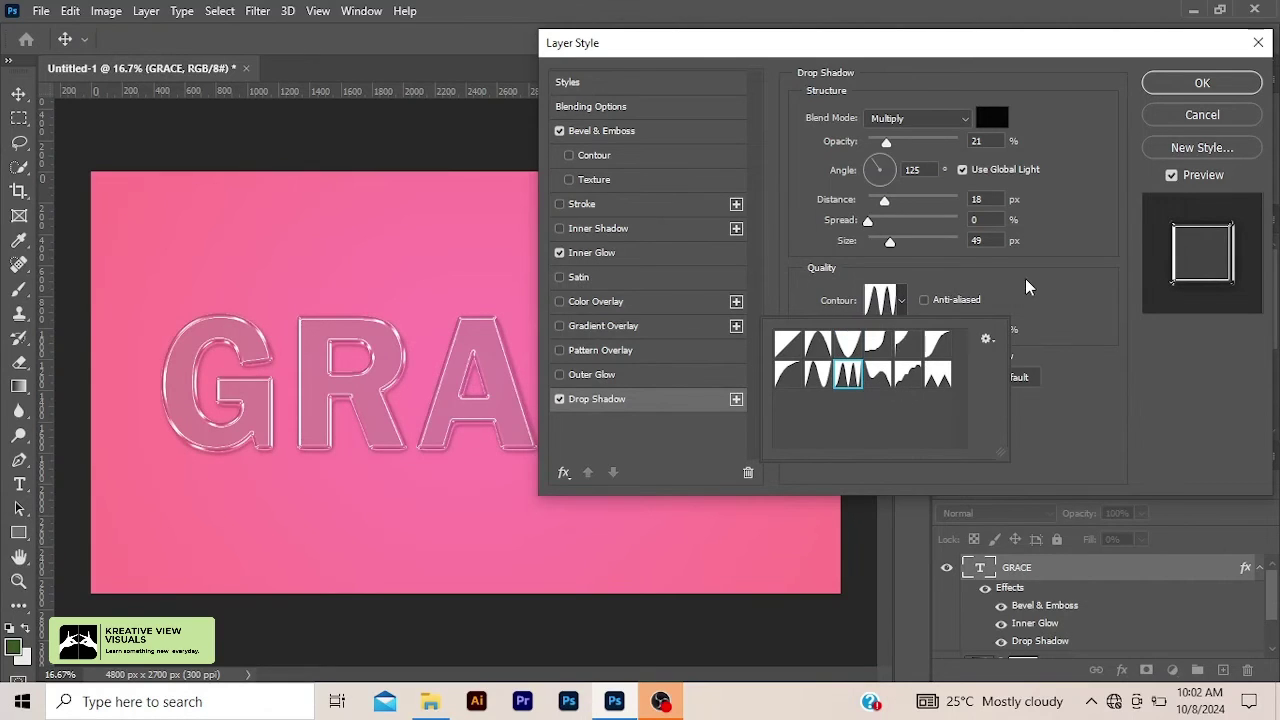
click(1046, 298)
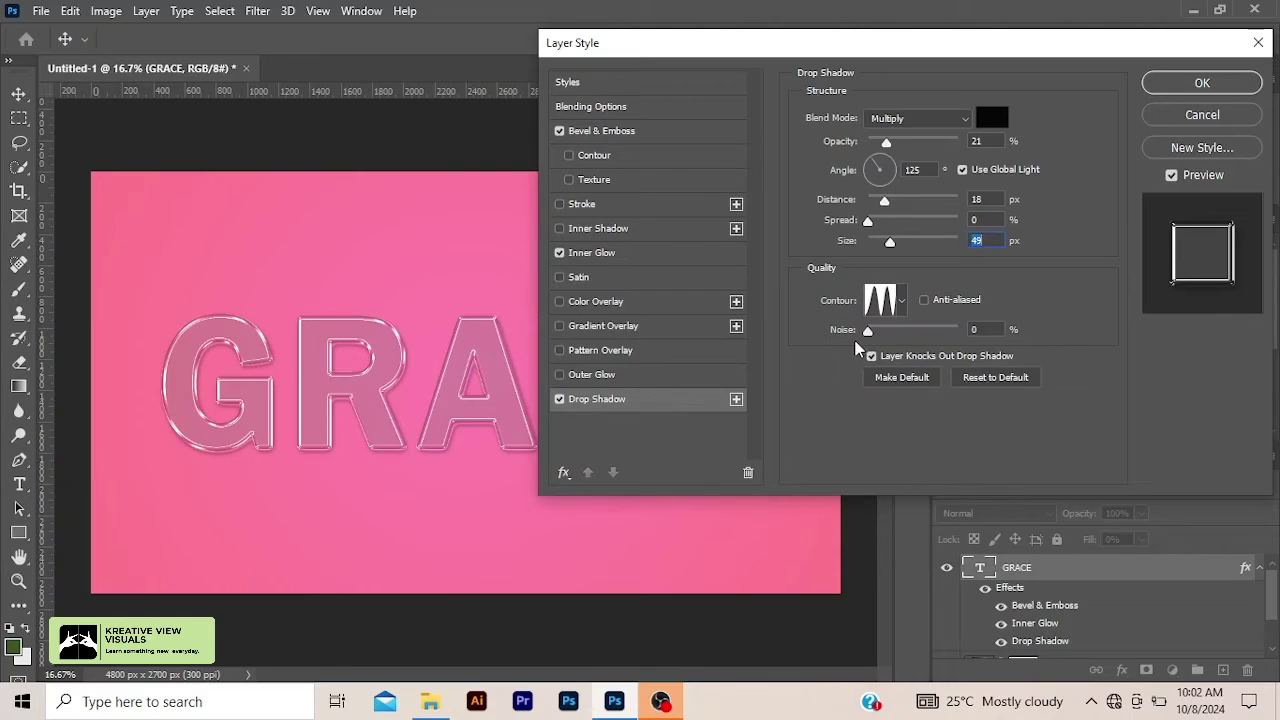
- Enable the Bevel & Emboss Contour at 100% range and bend its curve in the Contour Editor
click(569, 156)
click(569, 156)
click(608, 155)
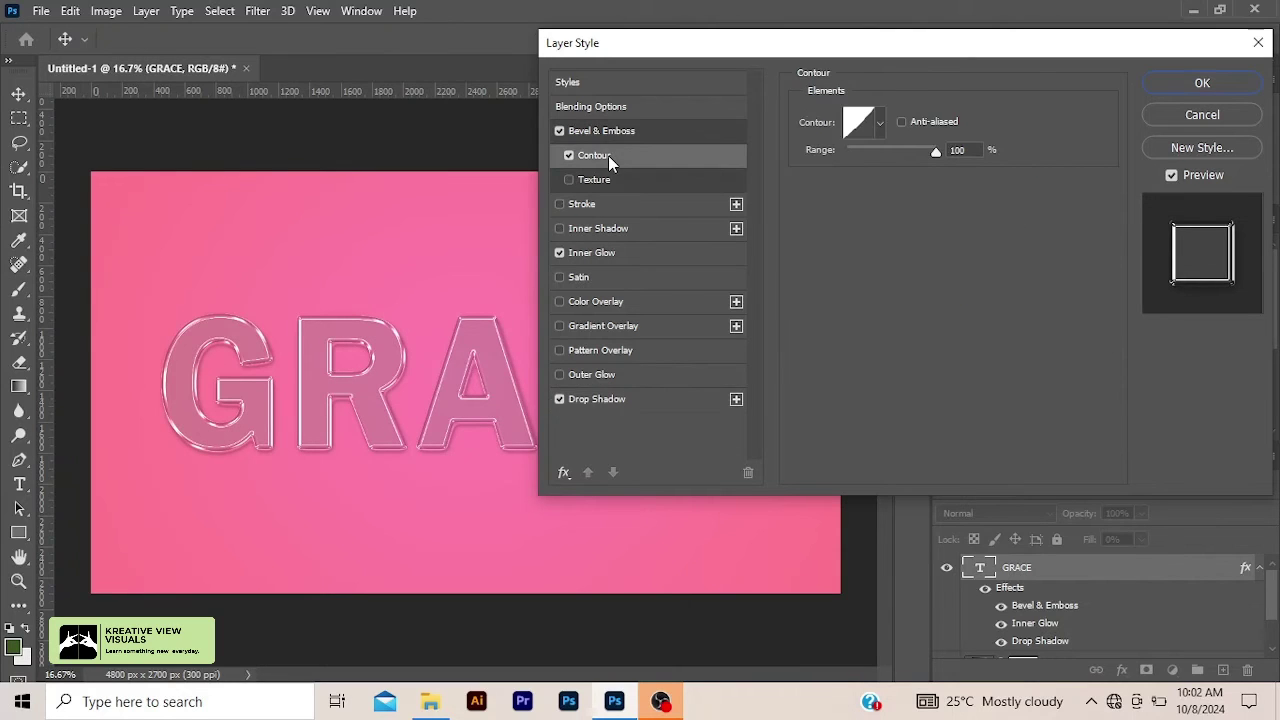
click(868, 124)
drag(626, 254, 613, 263)
drag(636, 77, 804, 73)
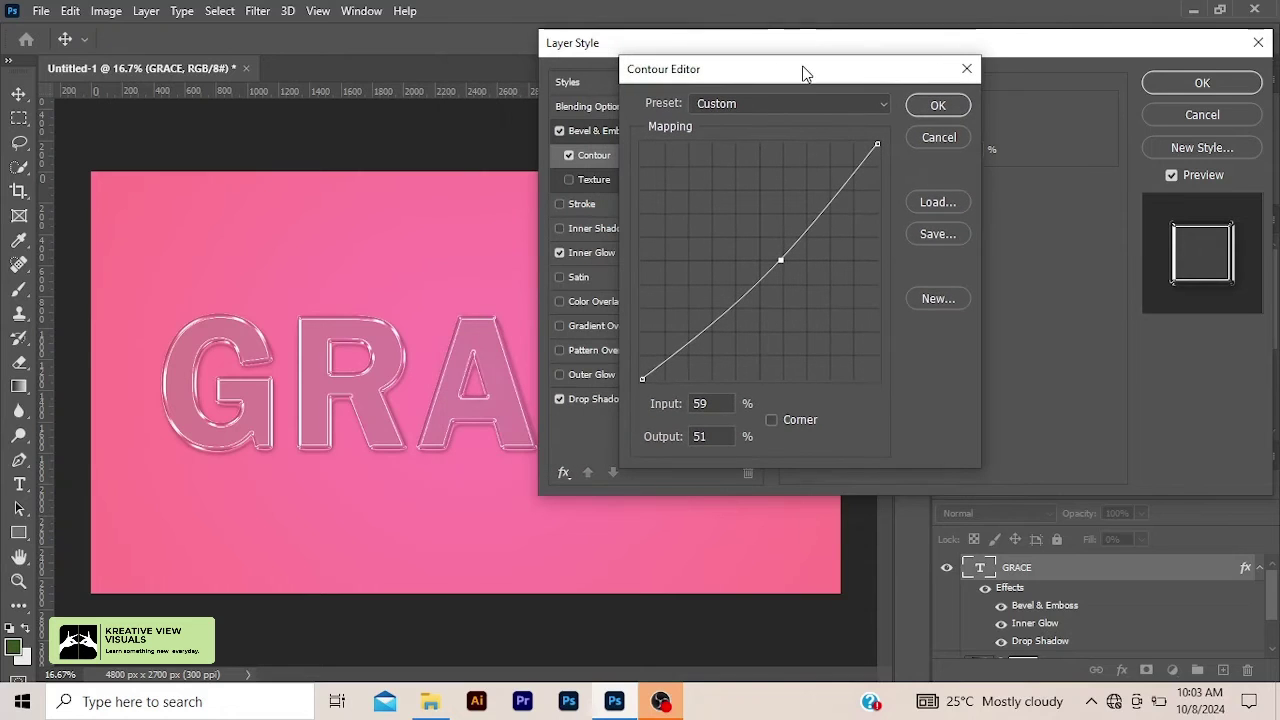
click(945, 110)
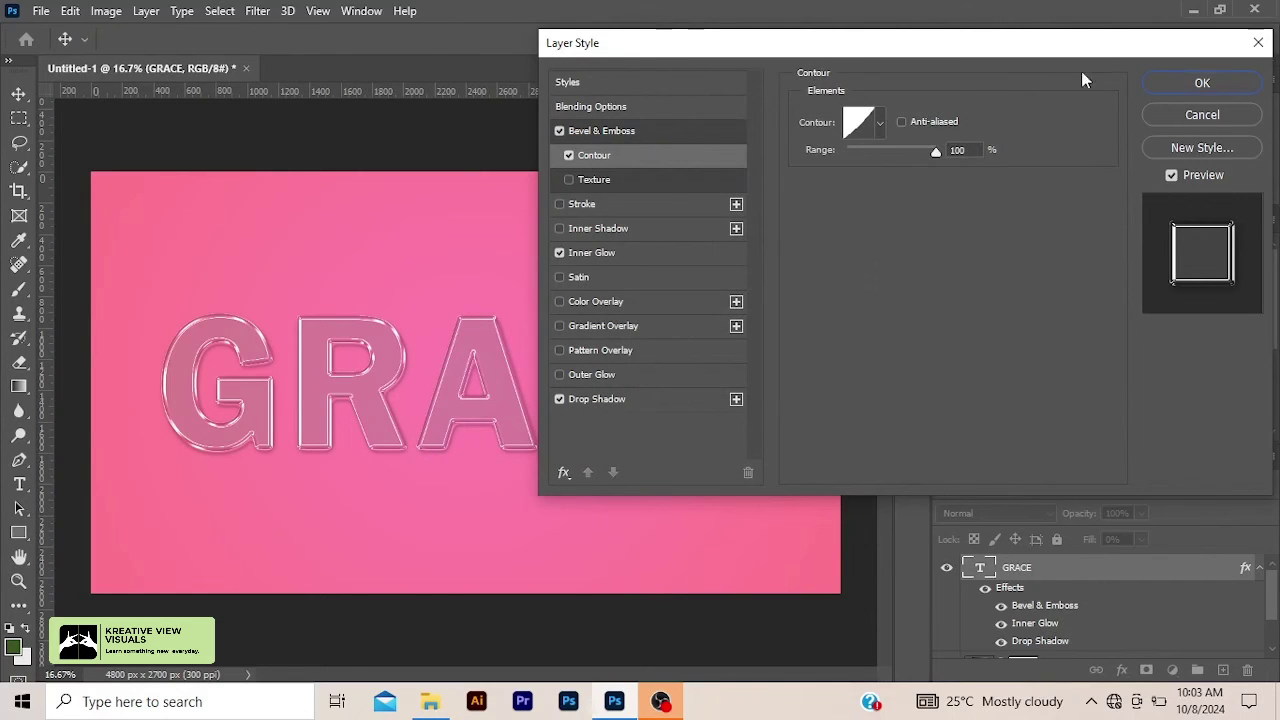
- Accept the layer style, then copy the GRACE layer's style from its fx icon
click(1163, 82)
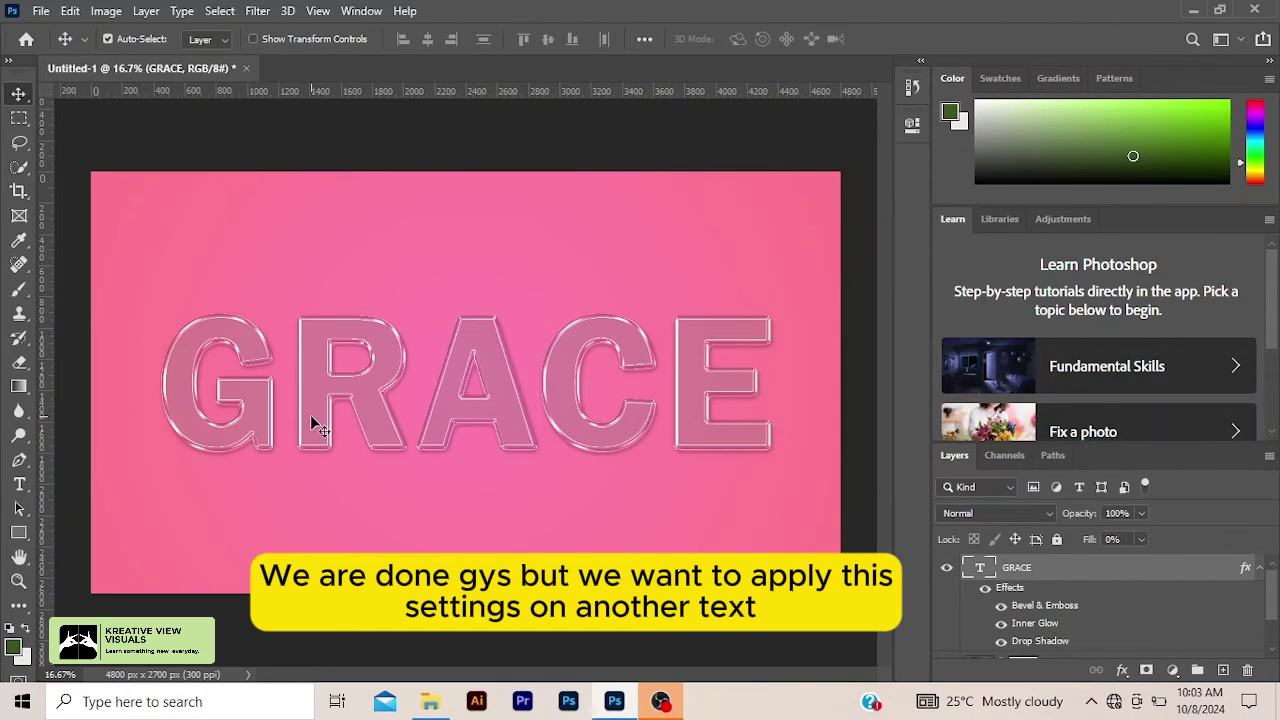
key(t)
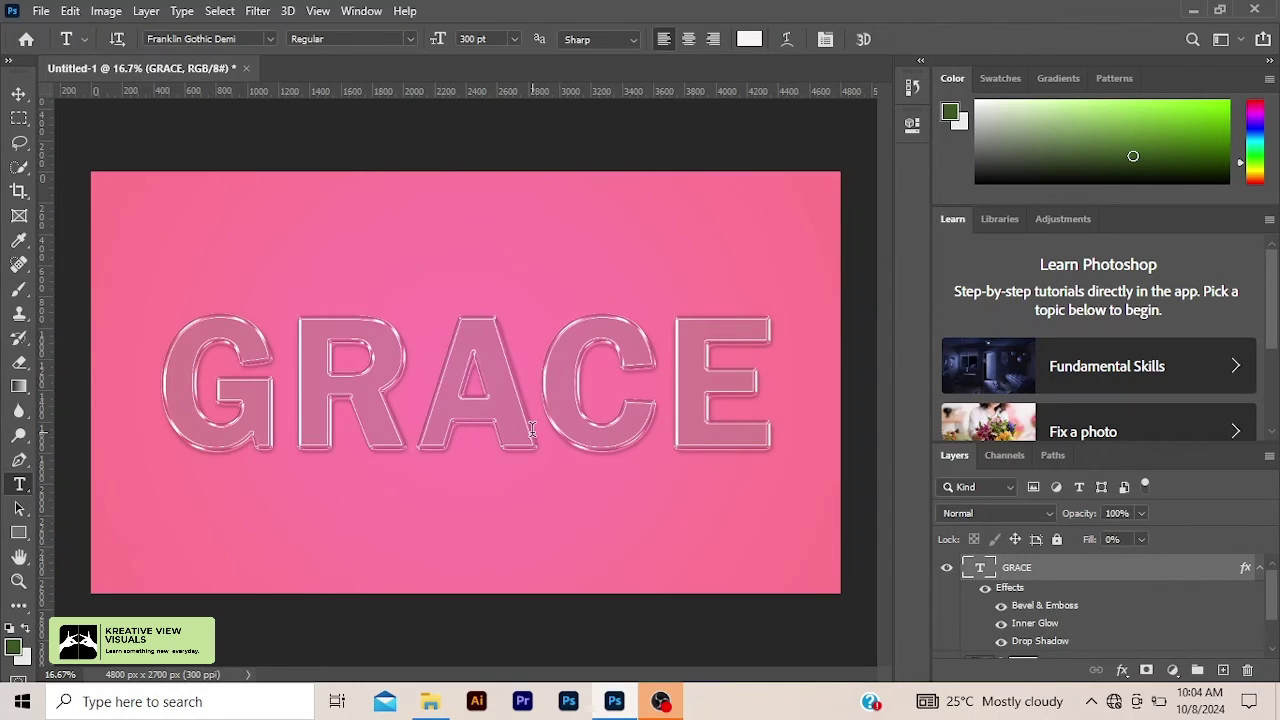
right_click(1243, 570)
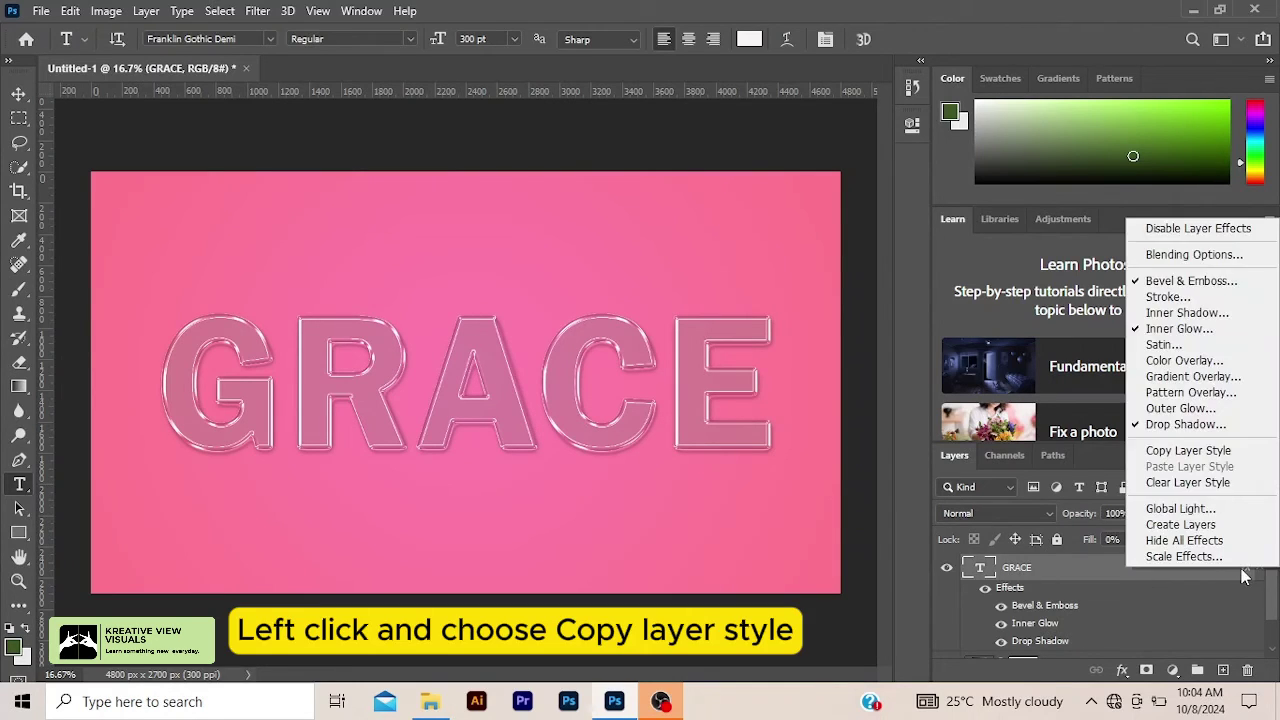
click(1176, 456)
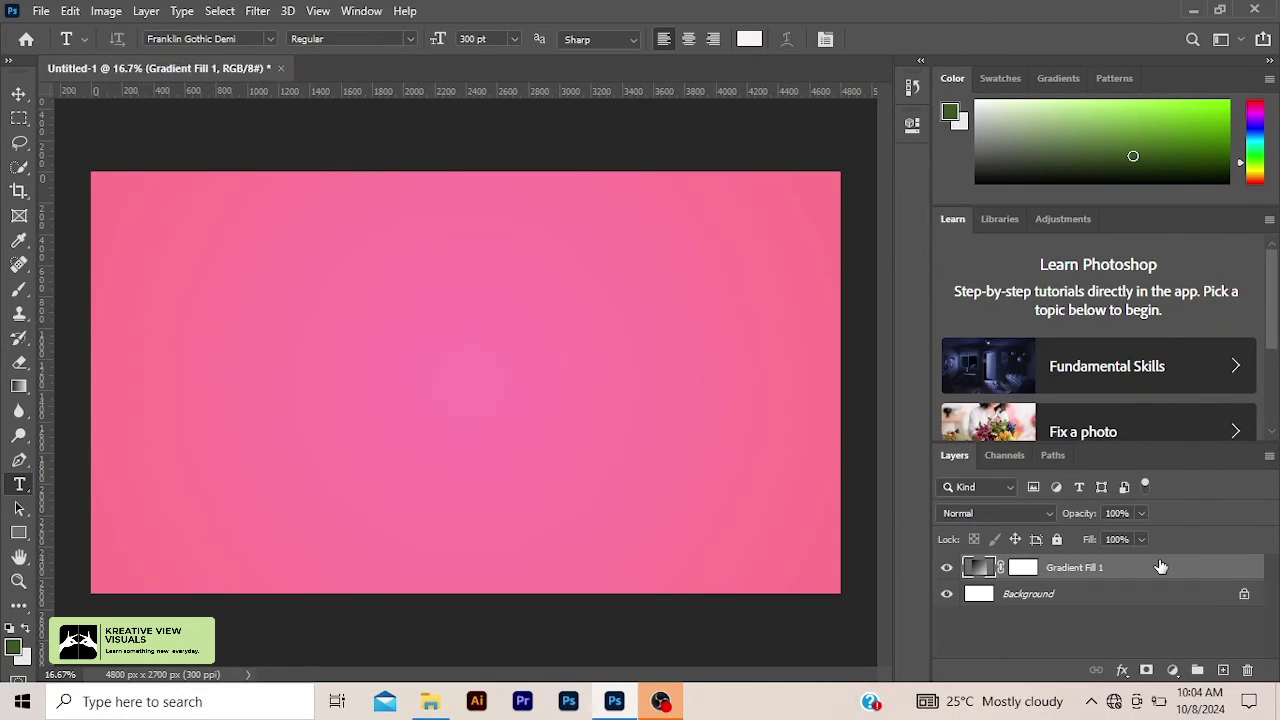
- Switch the Gradient Fill 1 background to the Blues preset Blue_13 for a blue-to-cyan radial gradient
double_click(980, 568)
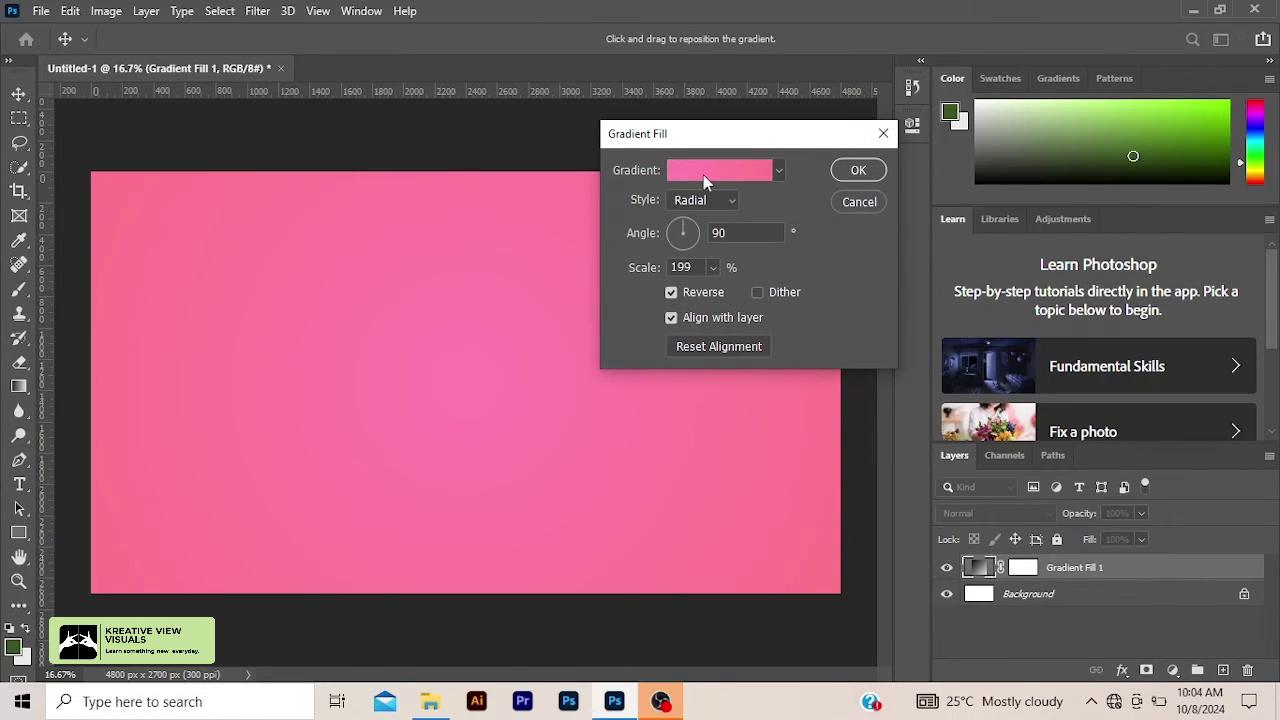
click(703, 174)
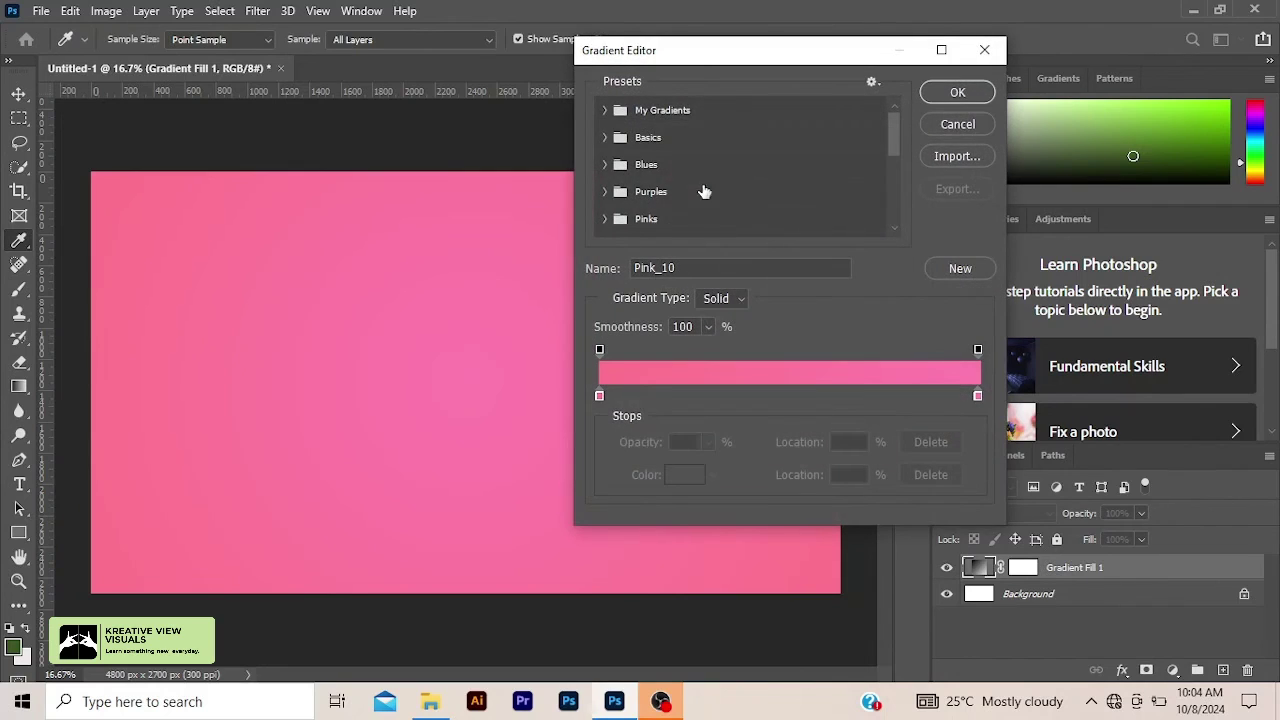
click(605, 165)
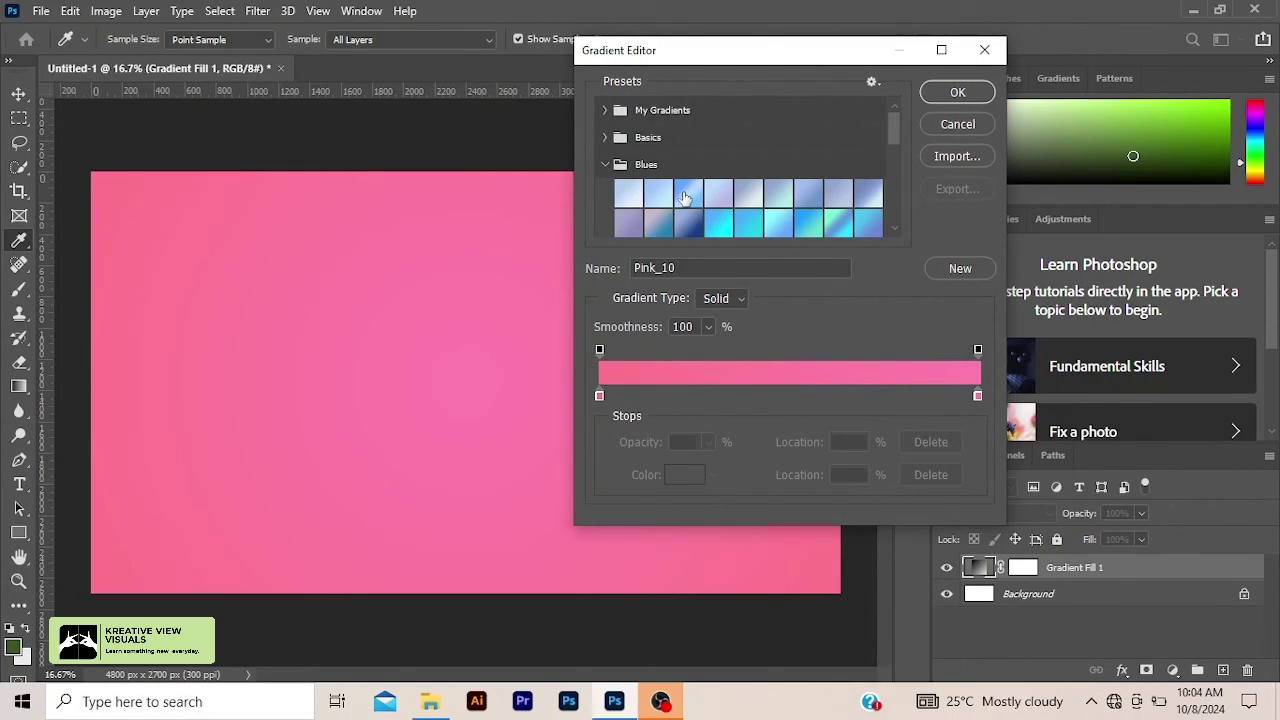
click(719, 225)
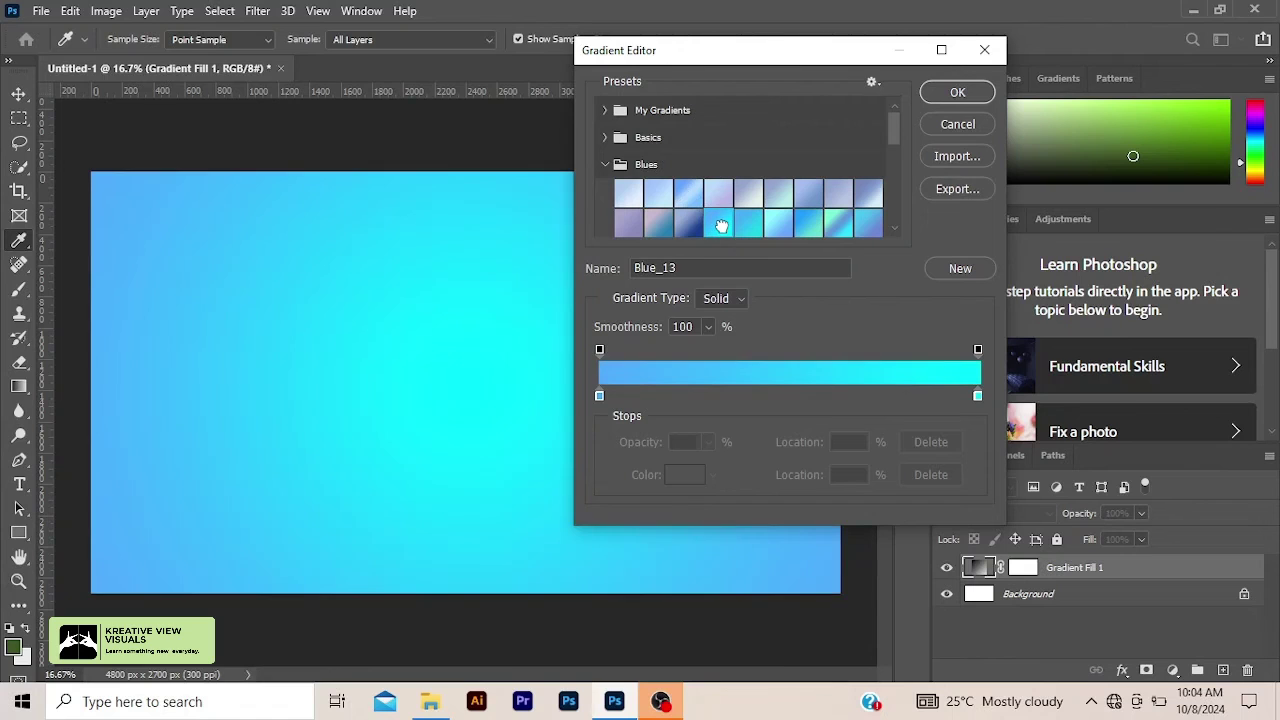
click(957, 93)
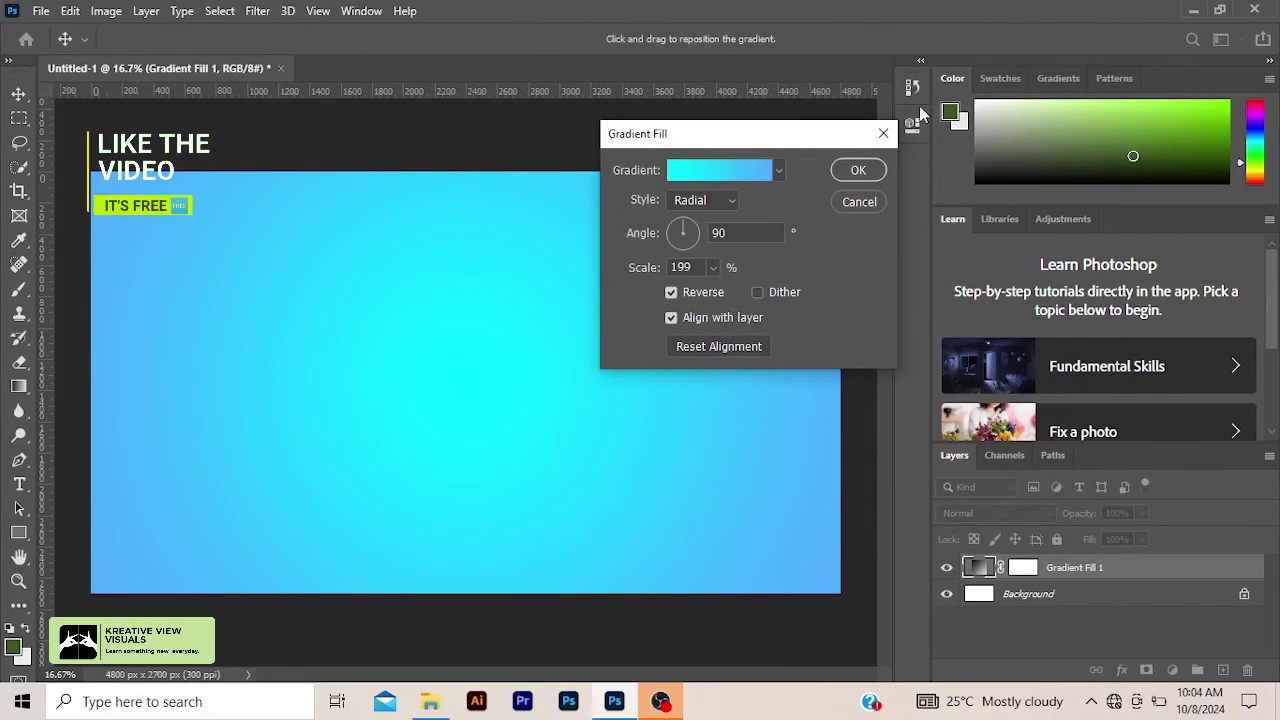
click(858, 171)
key(t)
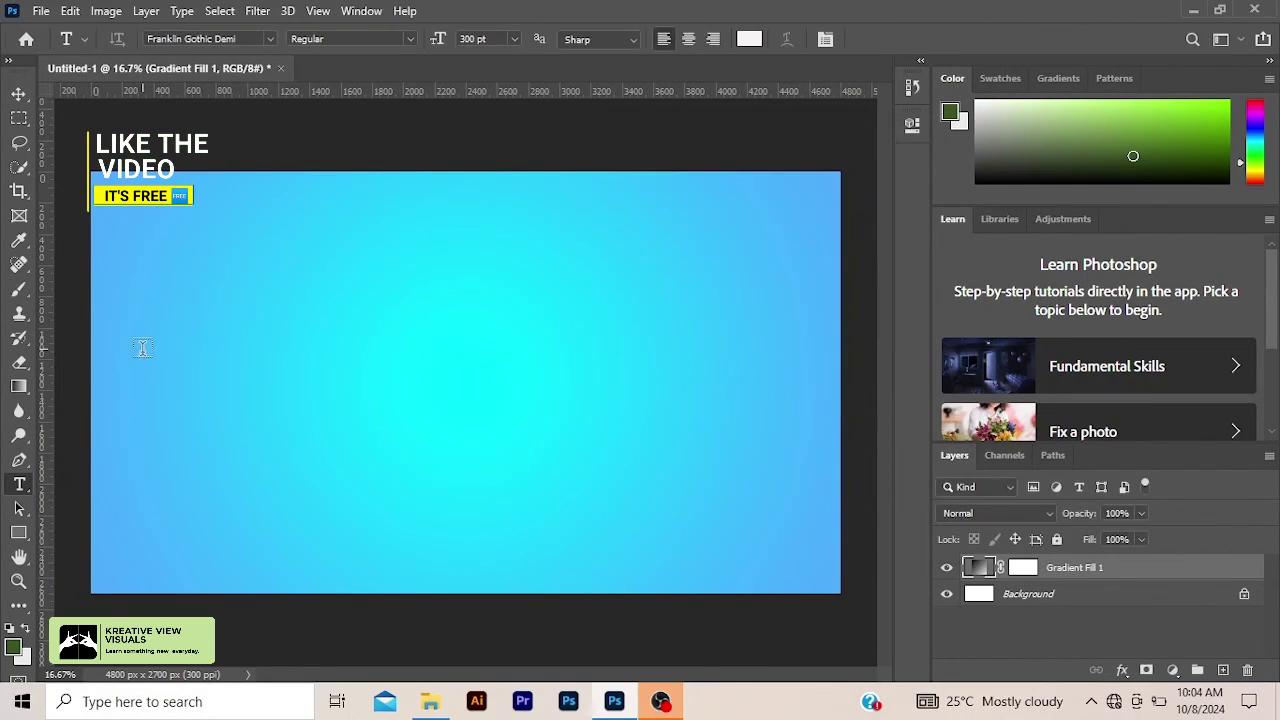
- Add a white 300 pt Franklin Gothic Demi text layer reading 'GREAT' on the canvas
click(229, 387)
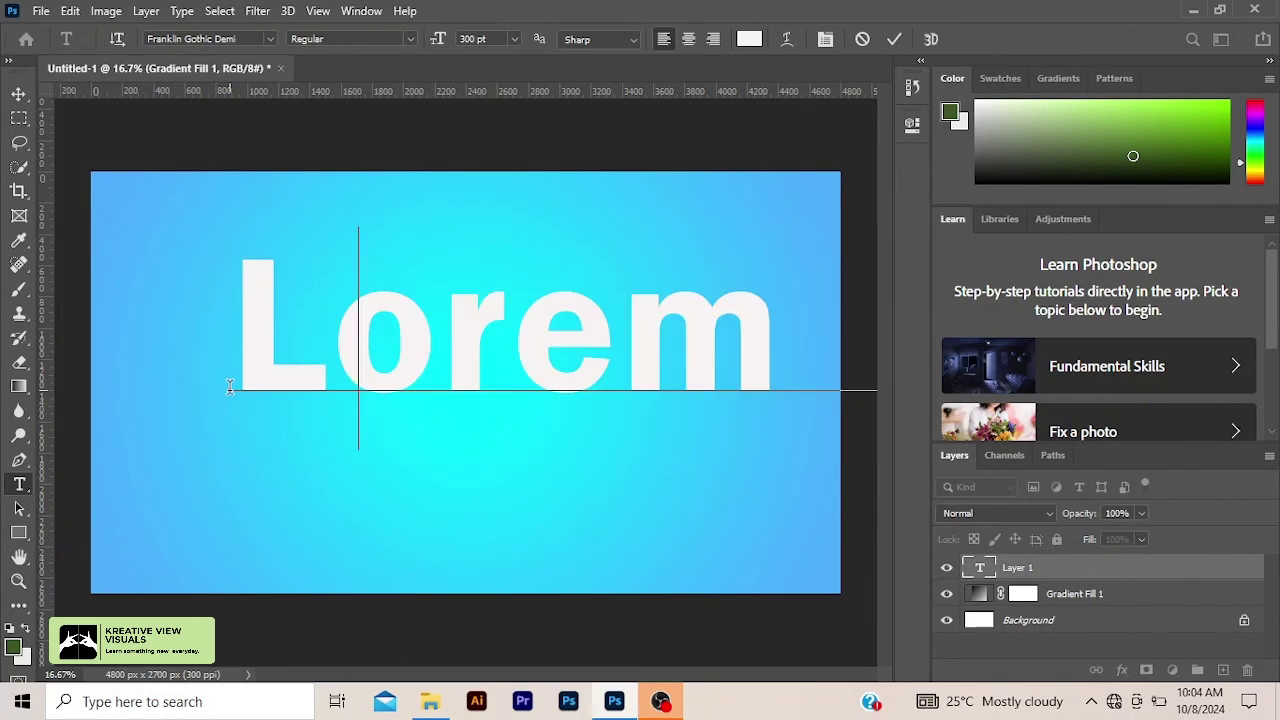
text(GREAT)
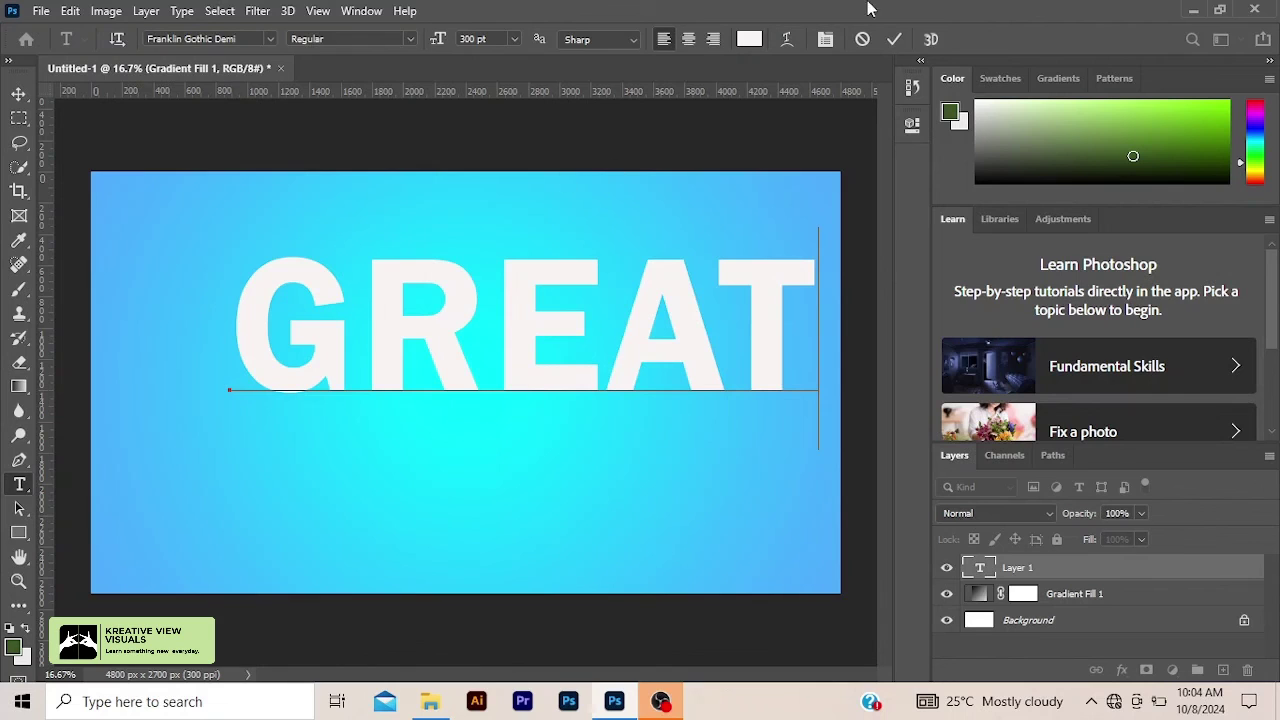
click(897, 44)
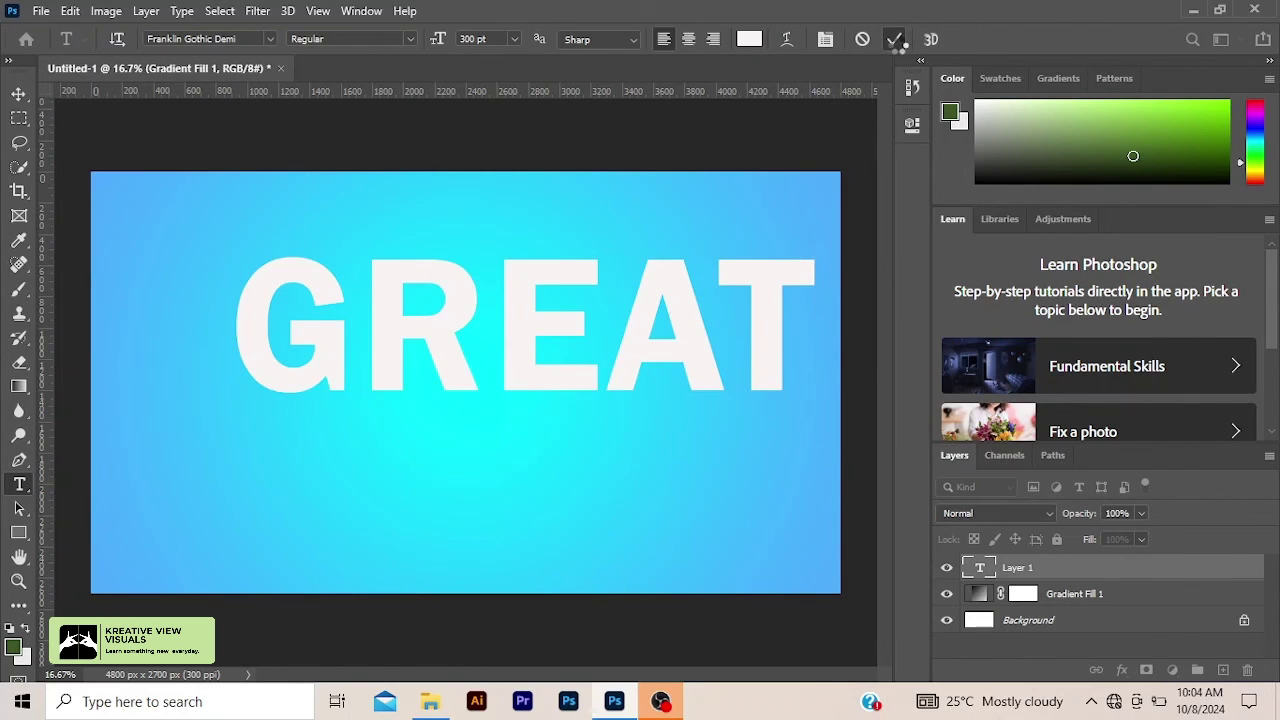
- Paste the copied glassy layer style onto GREAT, then centre the text horizontally and vertically on the canvas
right_click(1041, 575)
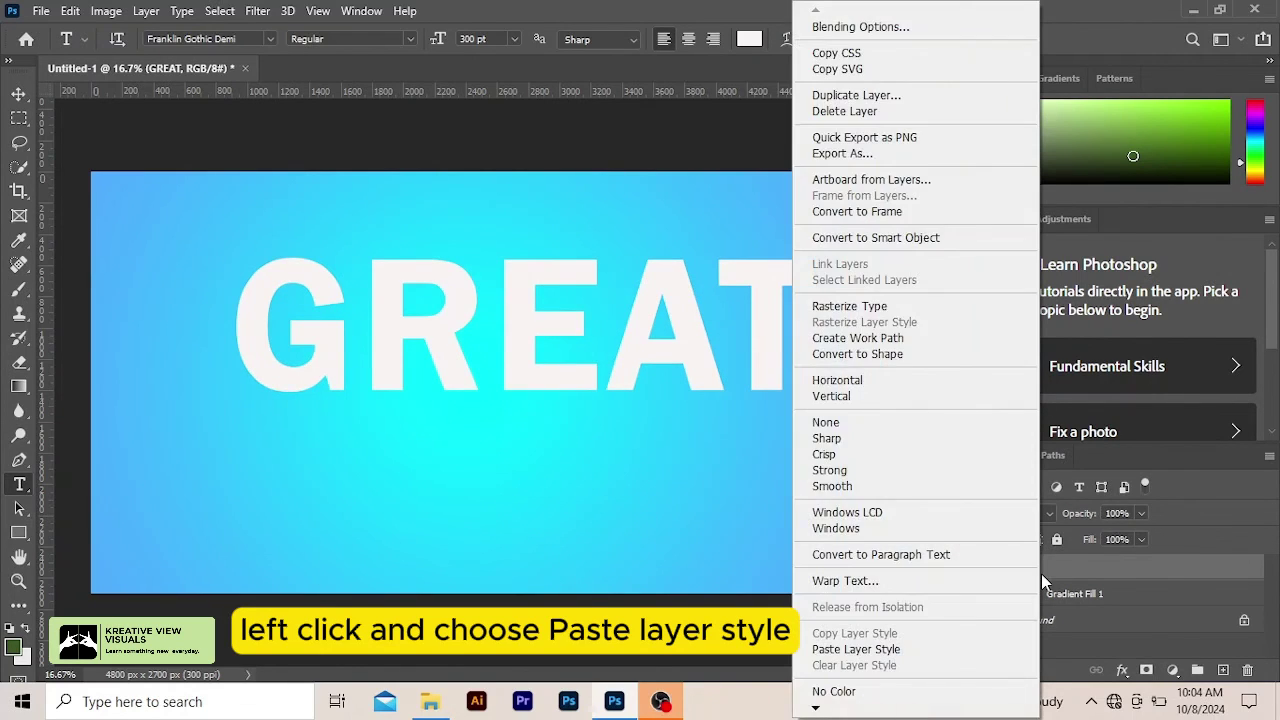
click(880, 650)
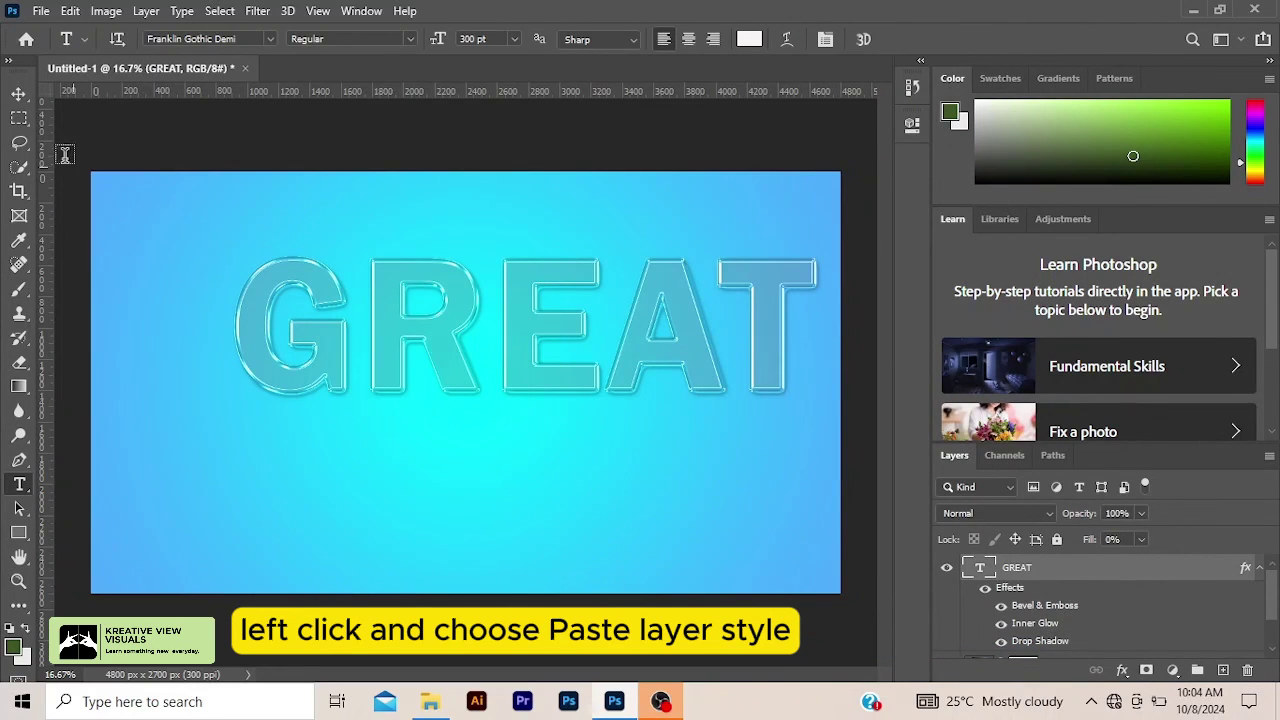
click(17, 92)
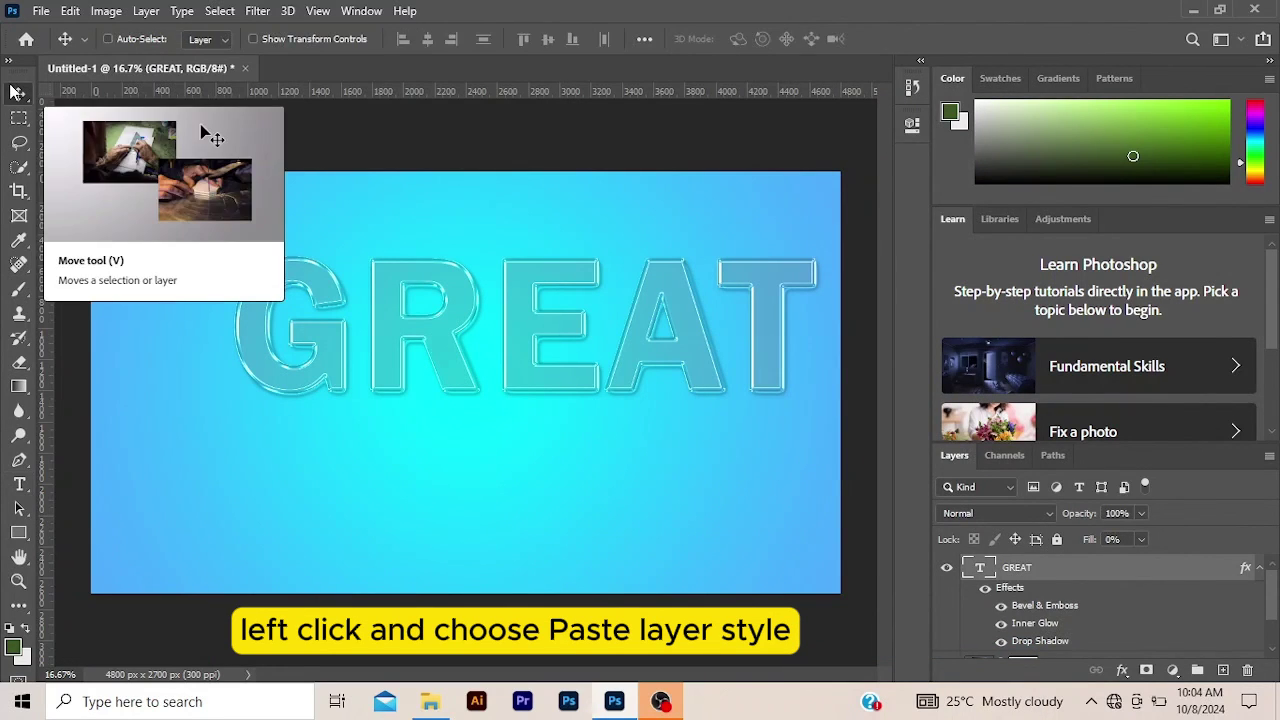
key(ctrl+a)
click(108, 38)
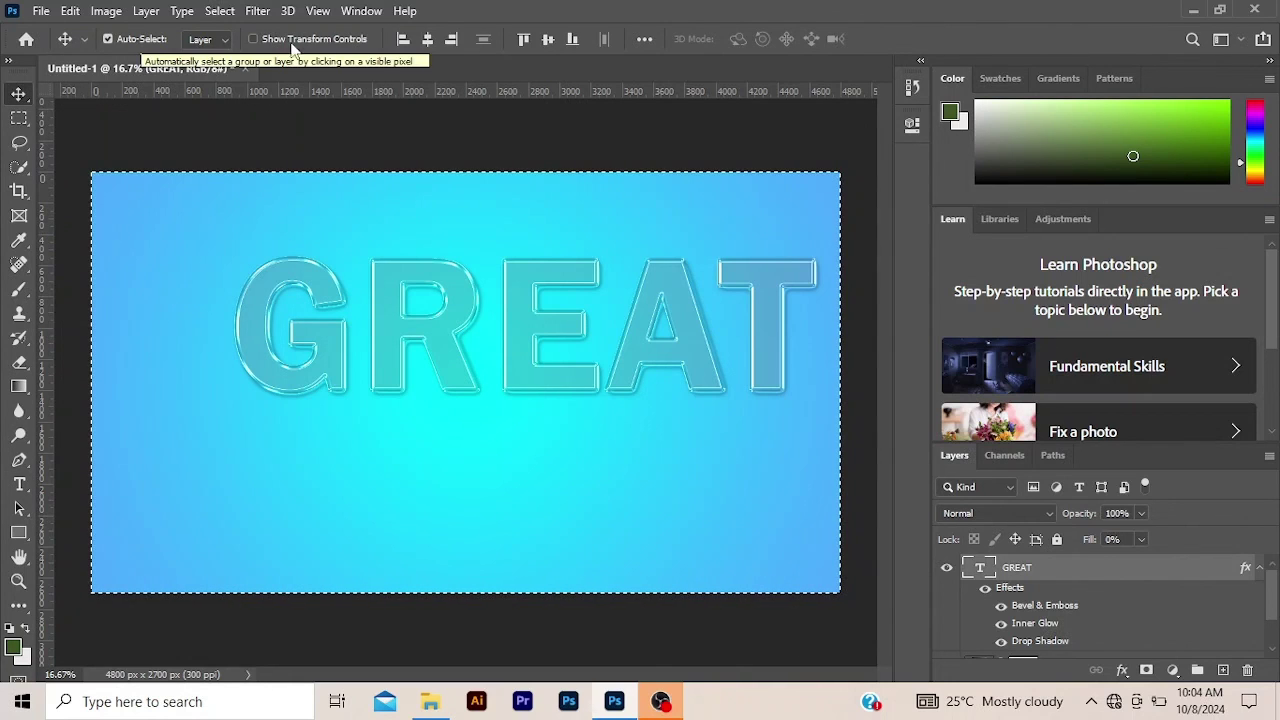
click(427, 39)
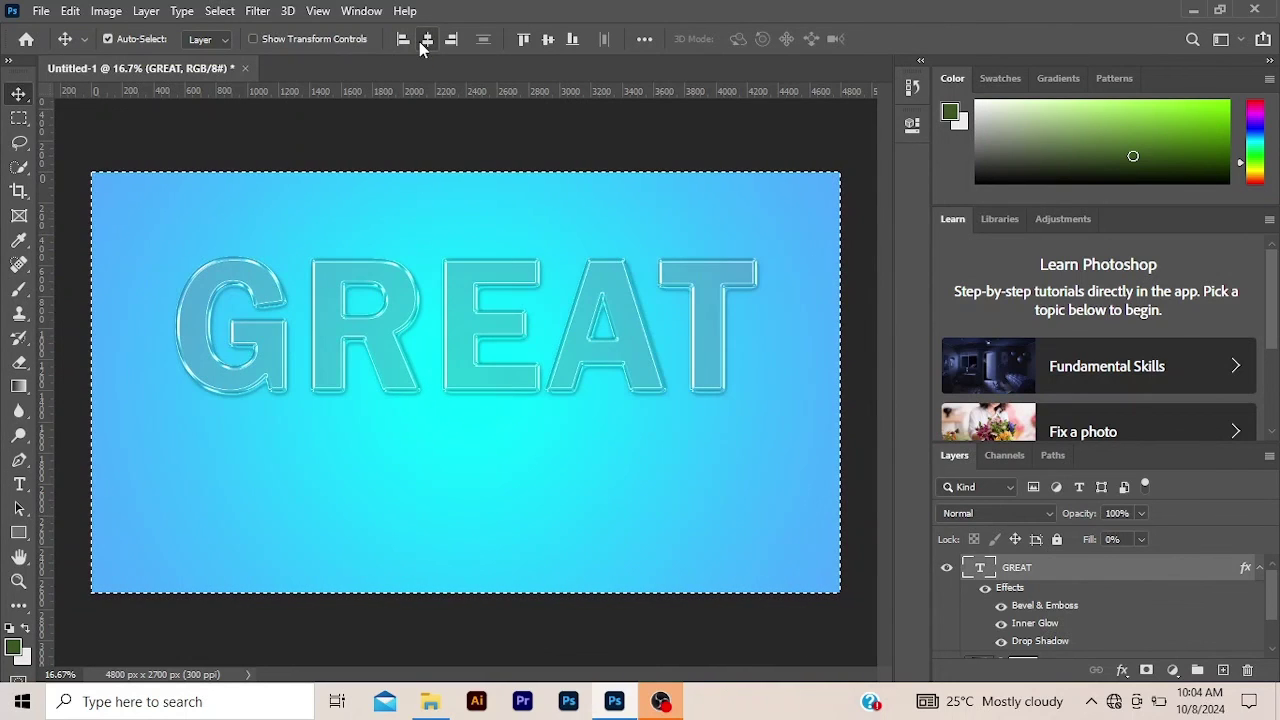
click(549, 39)
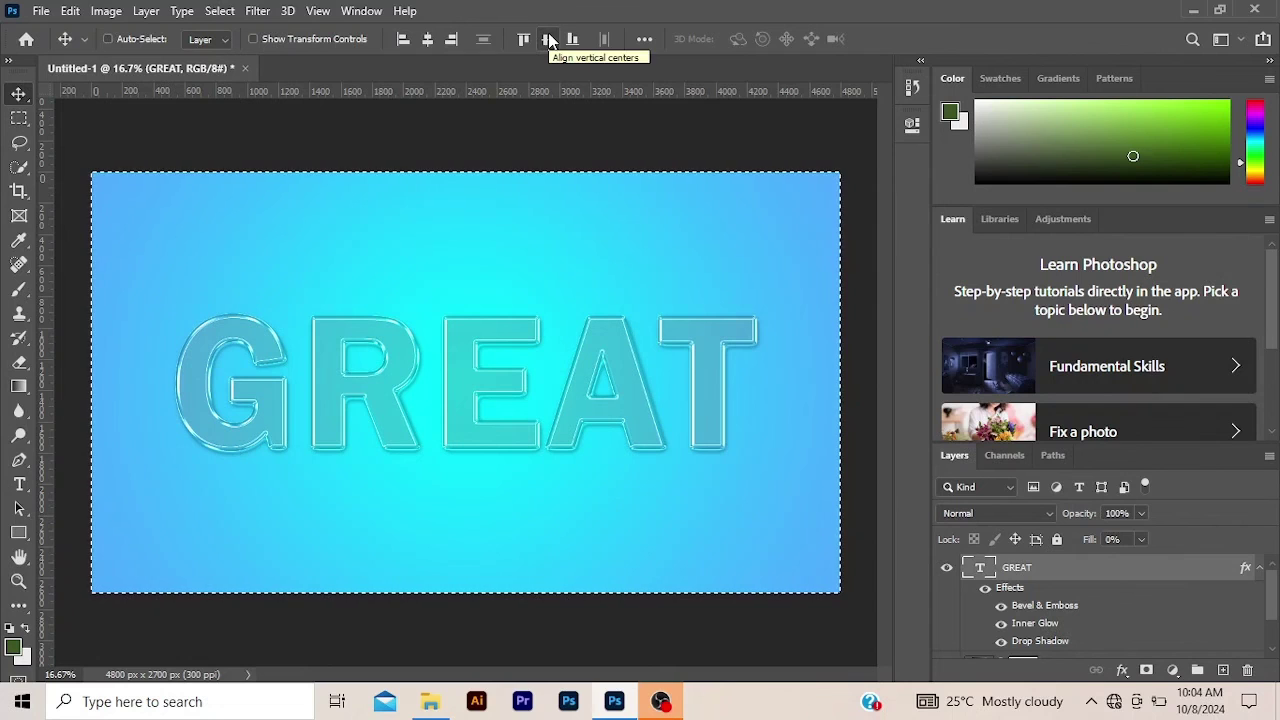
key(ctrl+d)
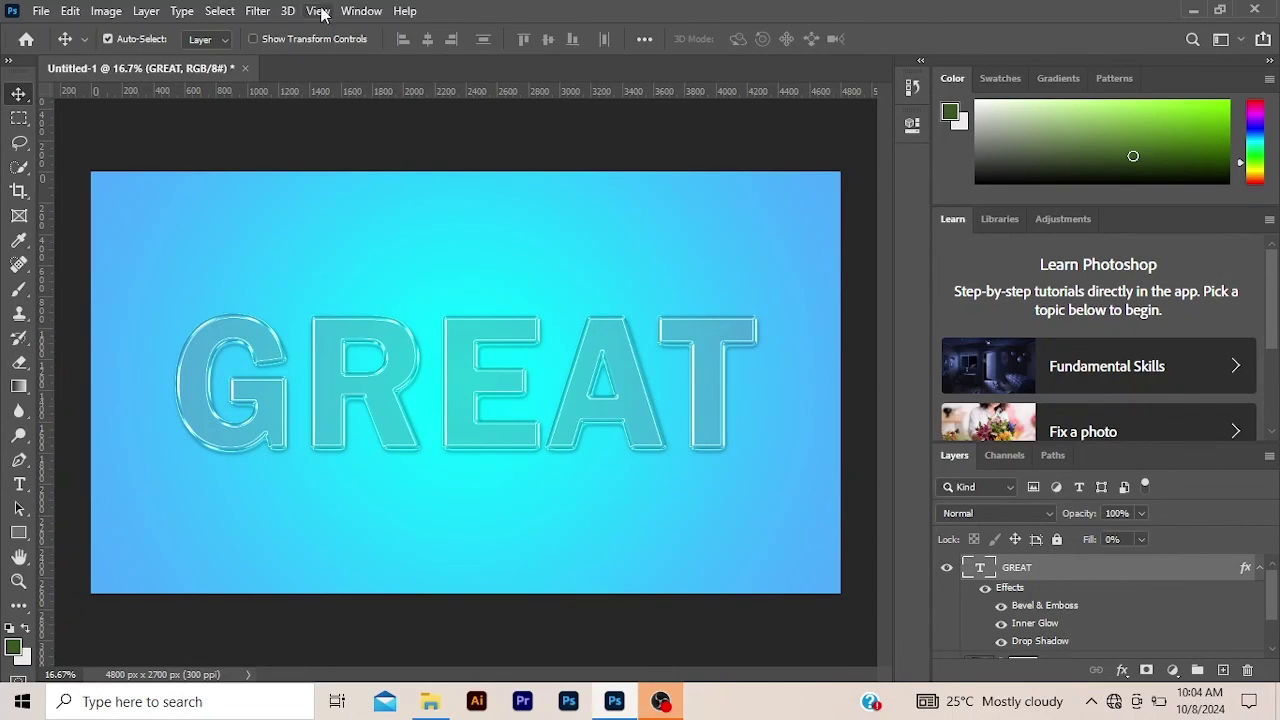